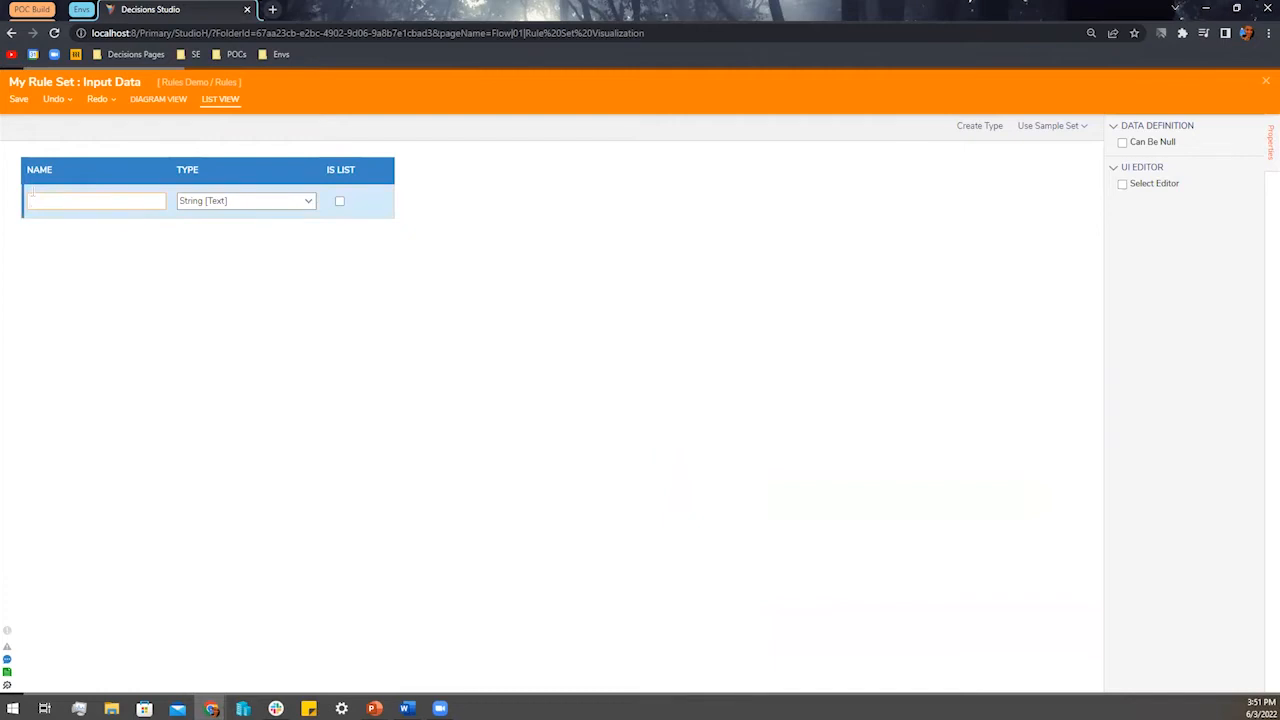
Define a rule set input named Insurance Data with the InsuranceData type, then save and close the input definition.
text(Insurad)
text(ce Data)
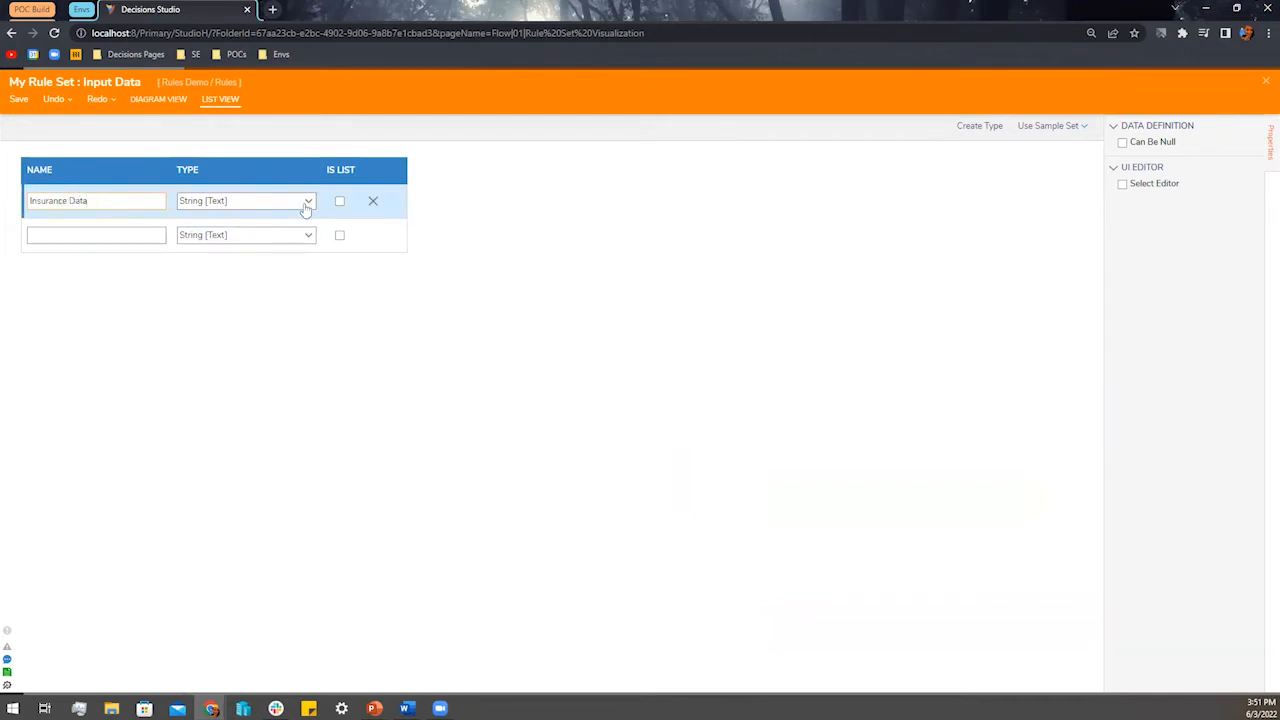
click(306, 206)
click(190, 366)
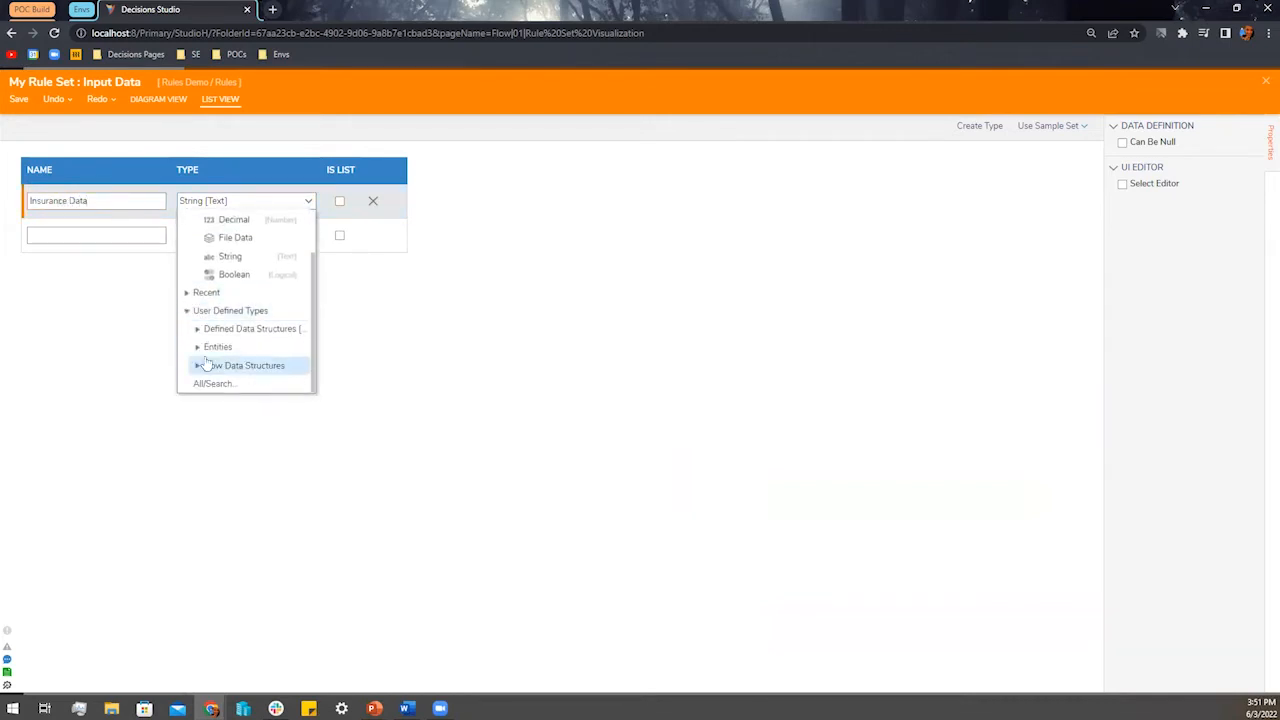
click(200, 346)
click(226, 366)
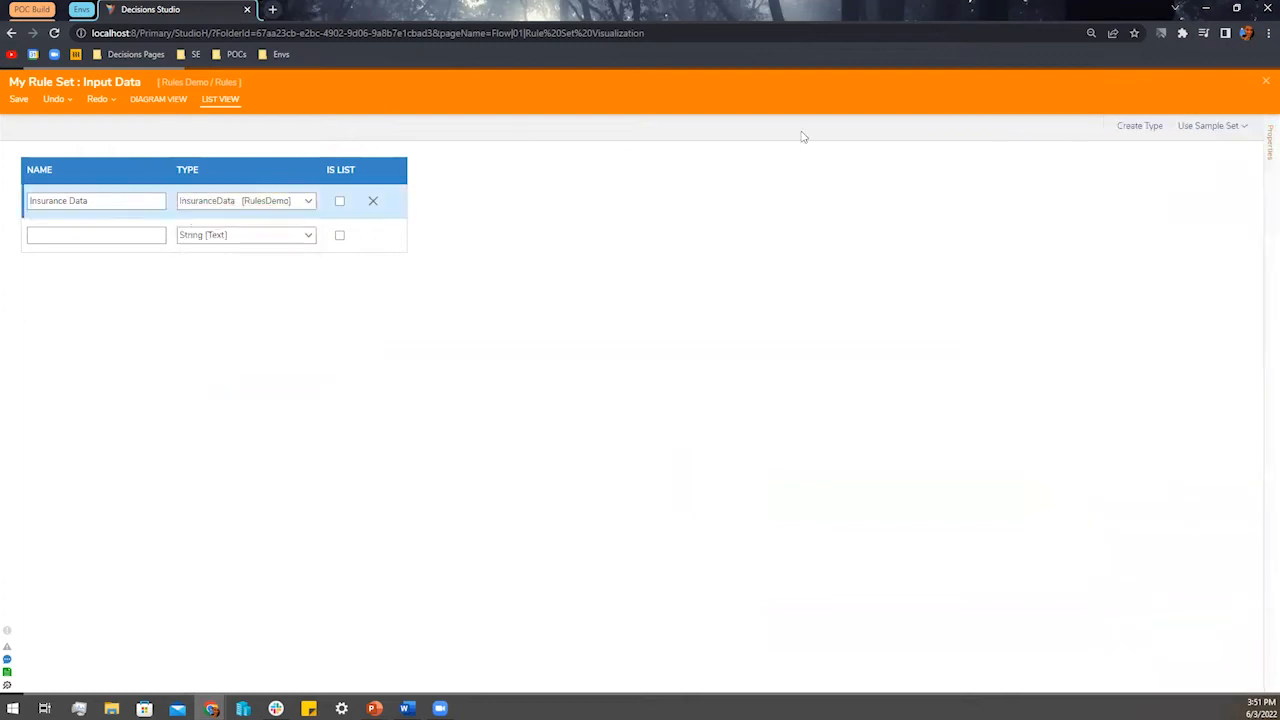
click(1265, 81)
click(776, 409)
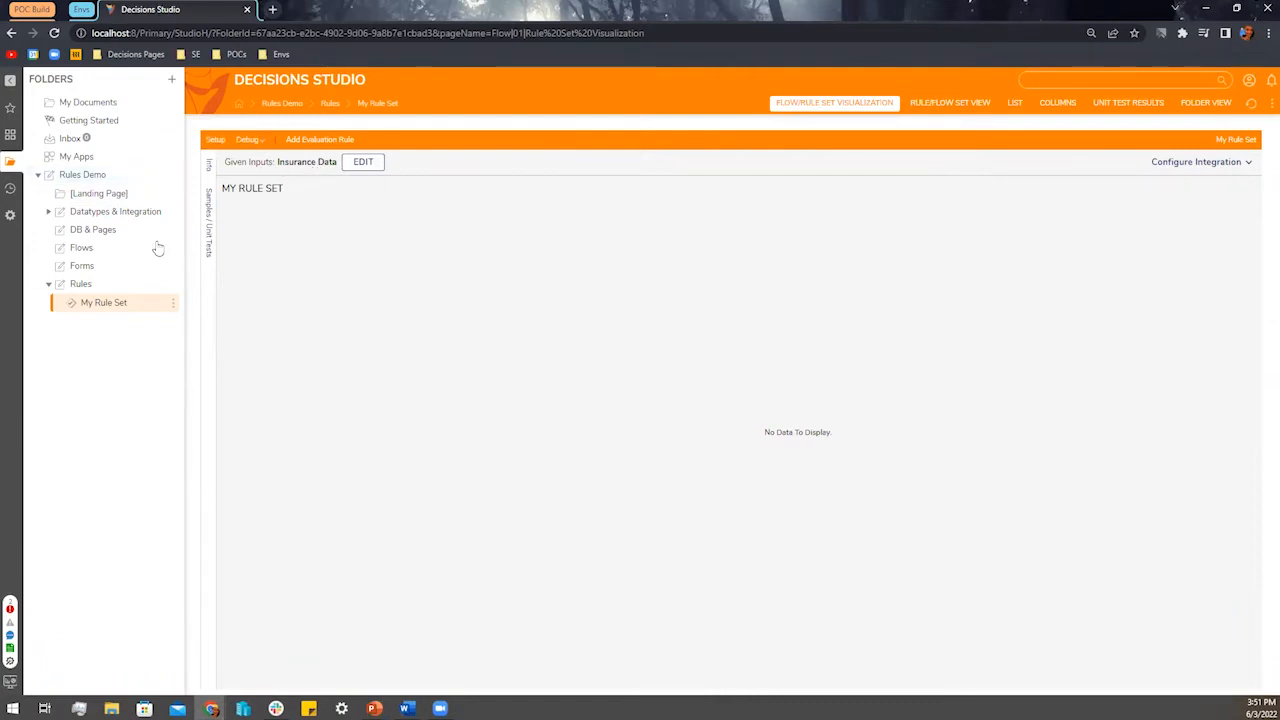
Open the setup options of My Rule Set at the usage settings.
click(215, 140)
scroll(627, 374, down, 3)
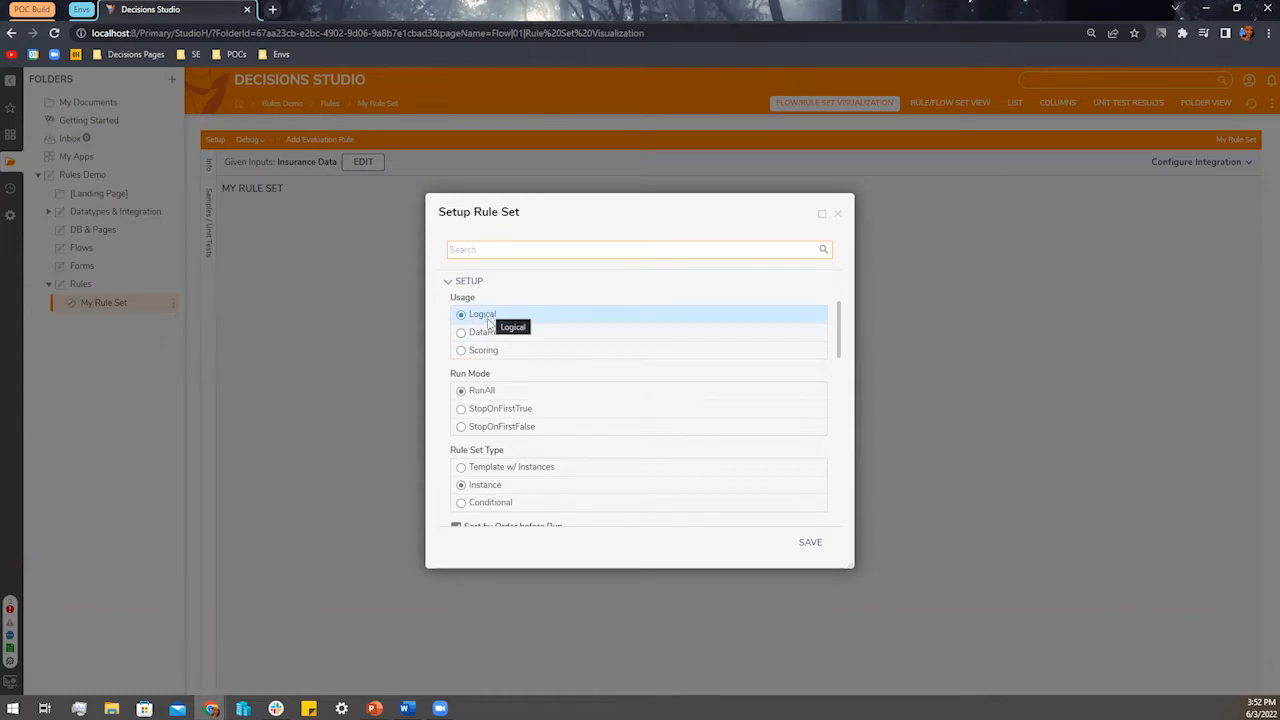
Try the DataReturn usage and the Scoring usage with the Sum strategy, and return the usage to Logical.
click(490, 335)
scroll(491, 405, up, 1)
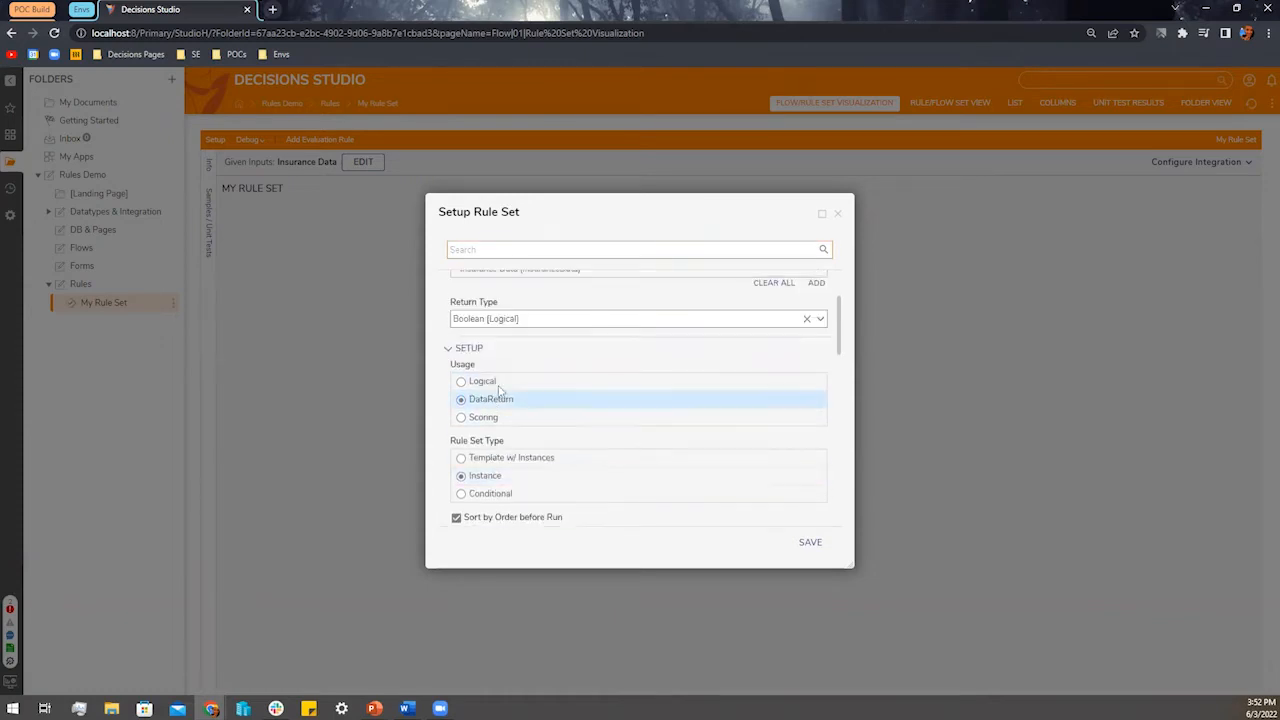
click(816, 319)
click(594, 315)
click(460, 417)
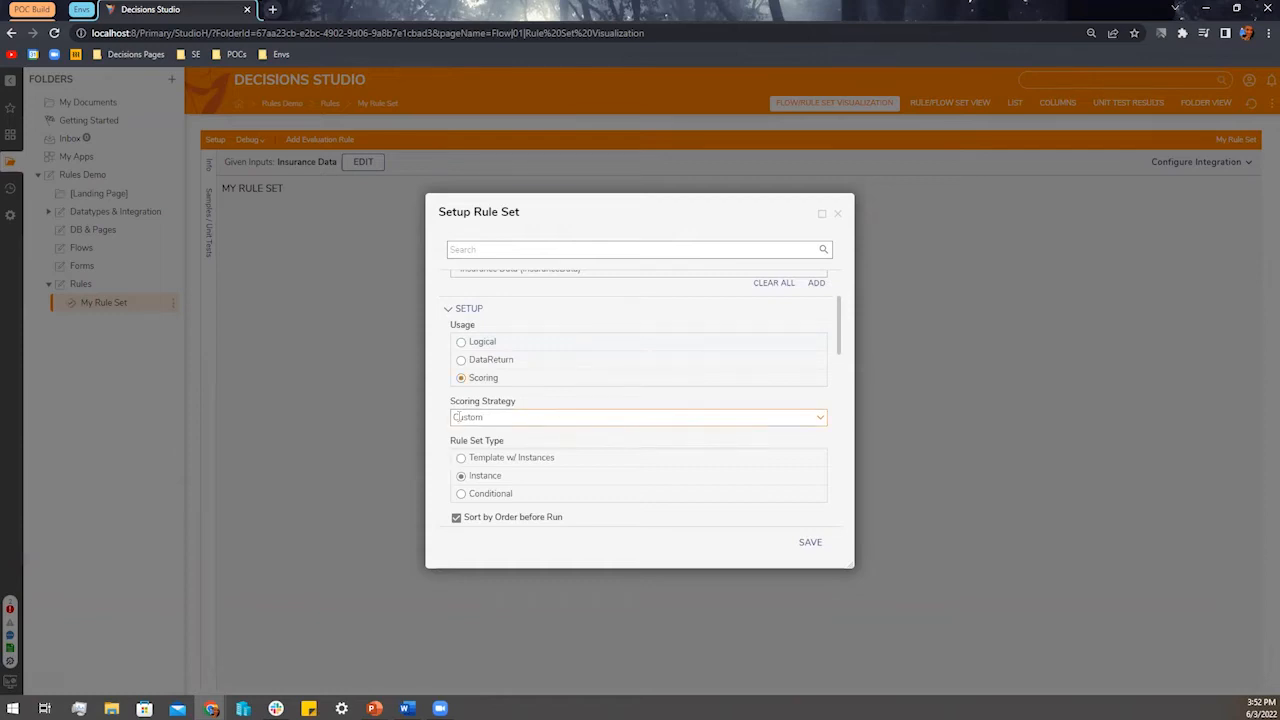
click(819, 417)
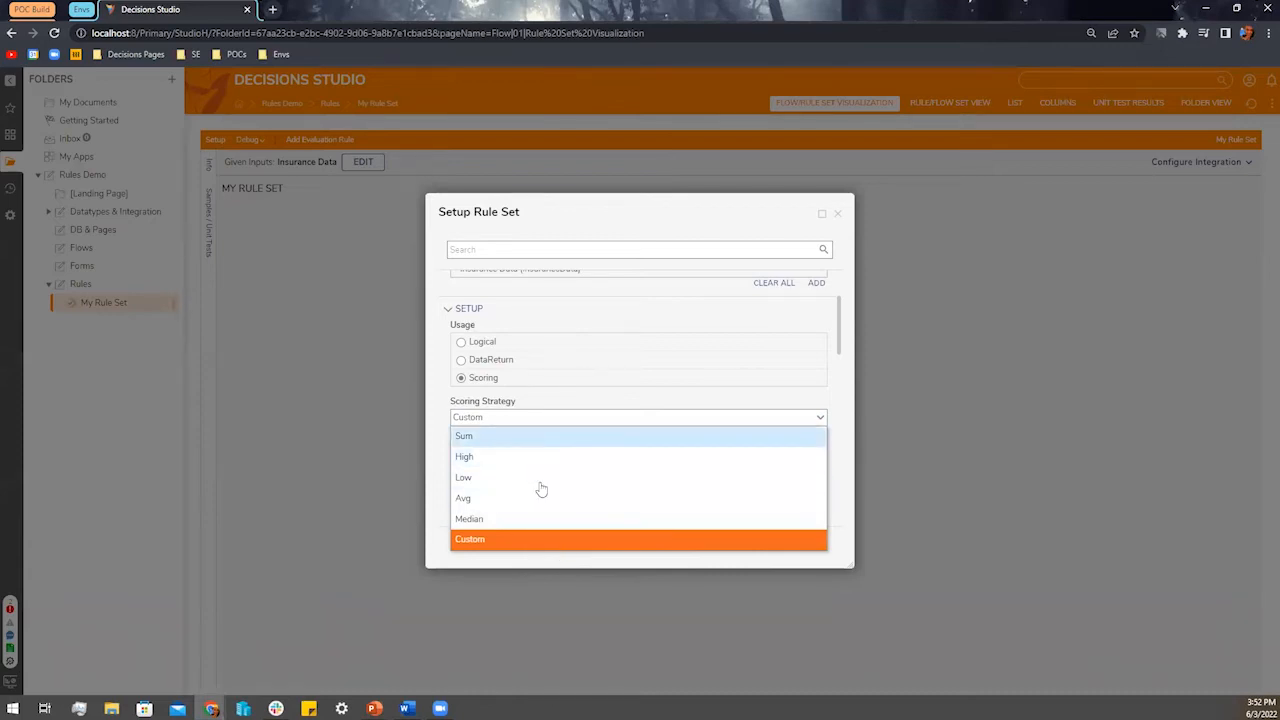
click(517, 436)
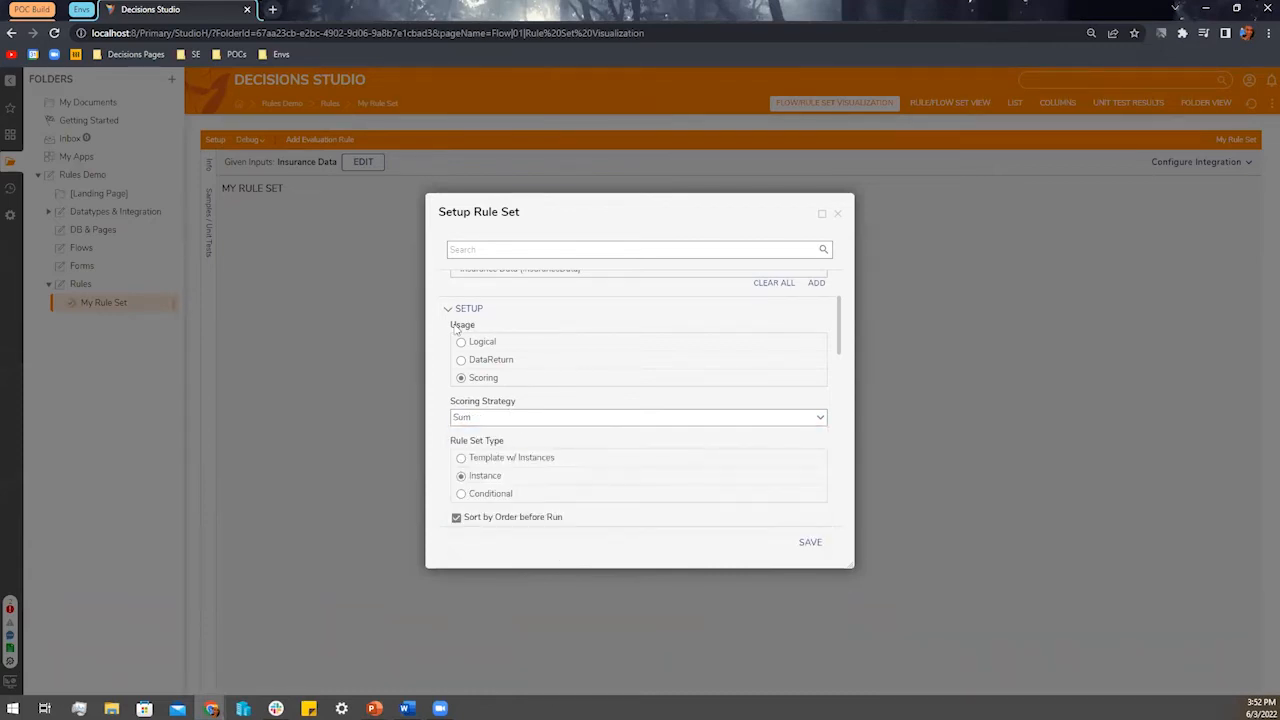
click(505, 342)
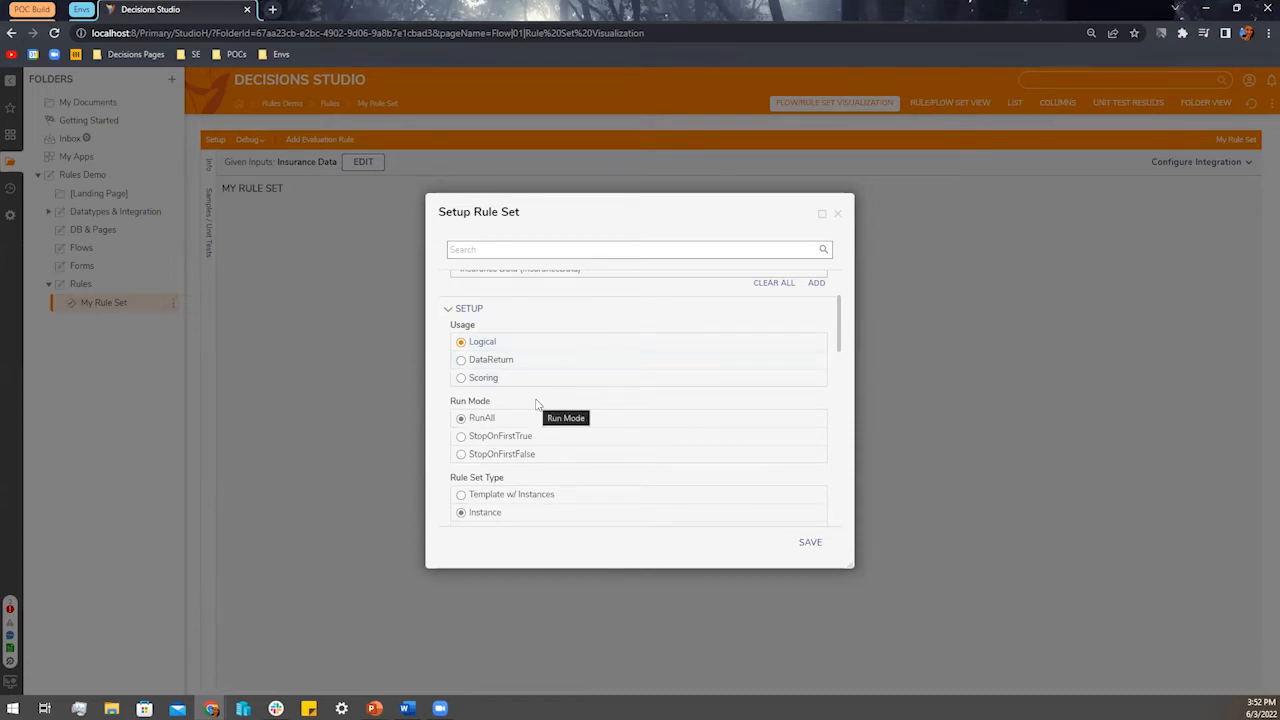
Allow only the Flows - Evaluation rule type in the rule set and save the setup.
scroll(536, 404, down, 3)
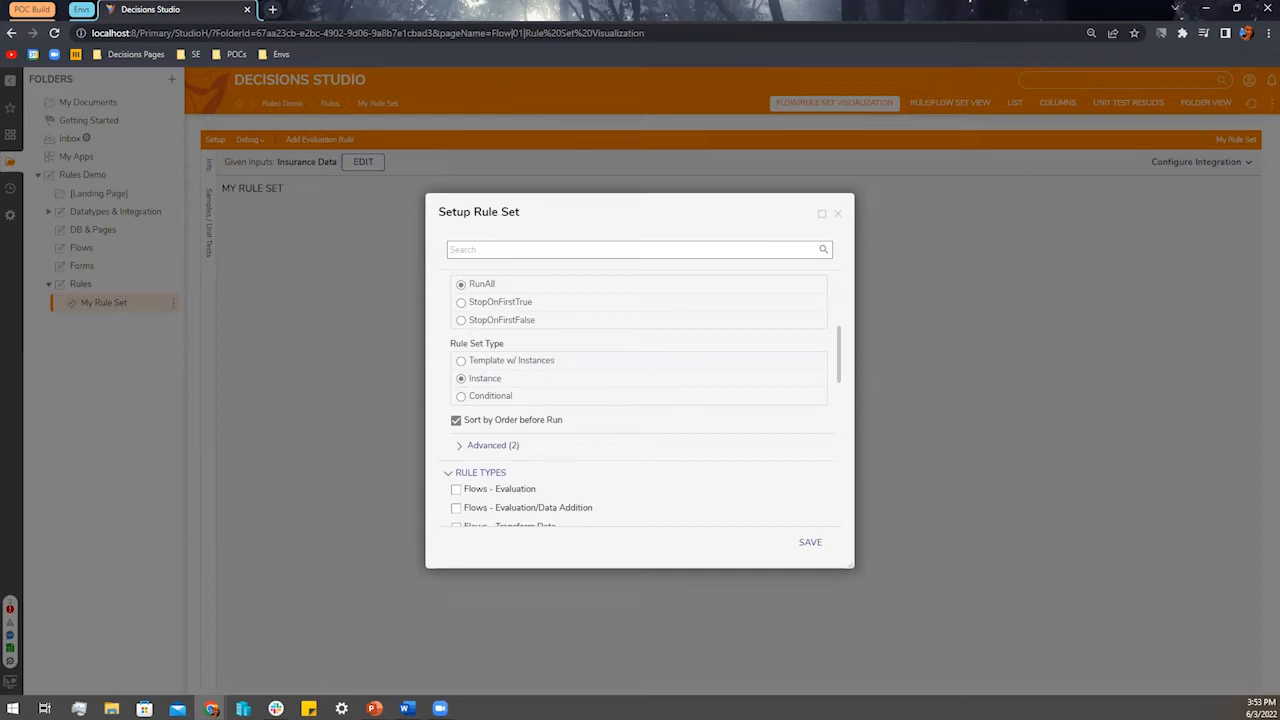
scroll(586, 426, down, 1)
scroll(586, 426, down, 1)
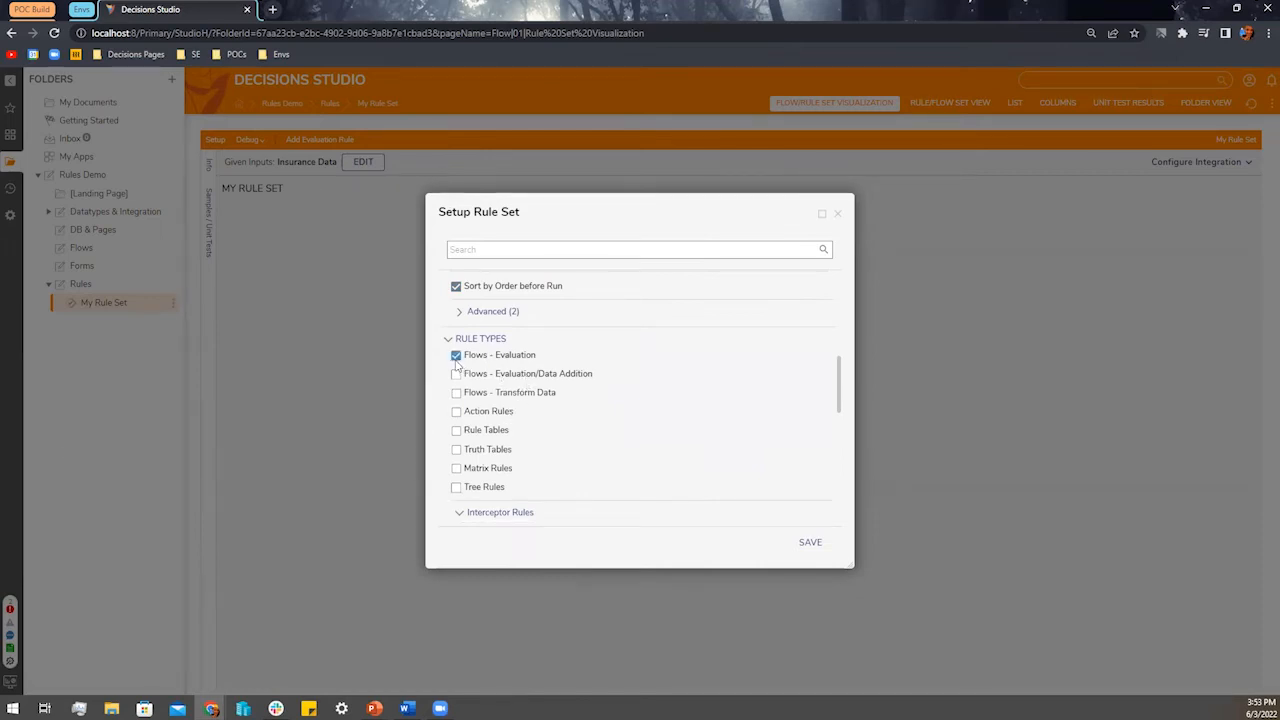
click(456, 449)
click(456, 468)
click(456, 468)
click(456, 449)
scroll(603, 440, down, 2)
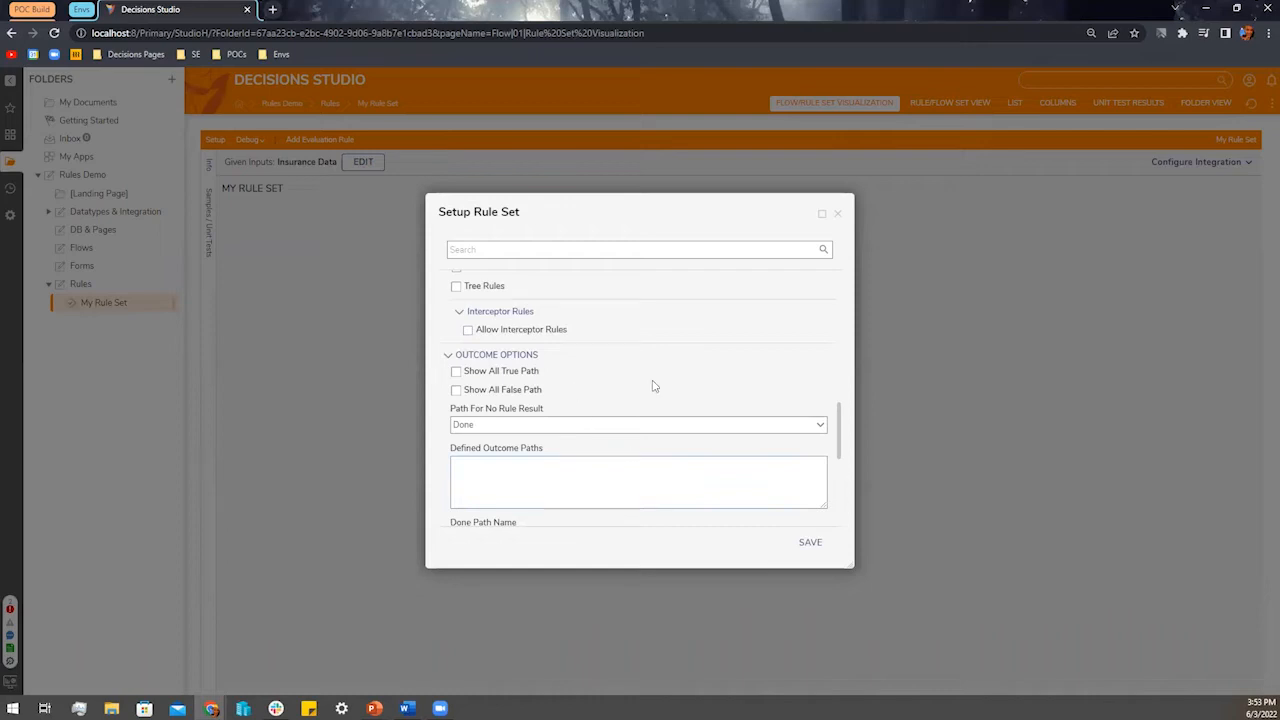
click(811, 543)
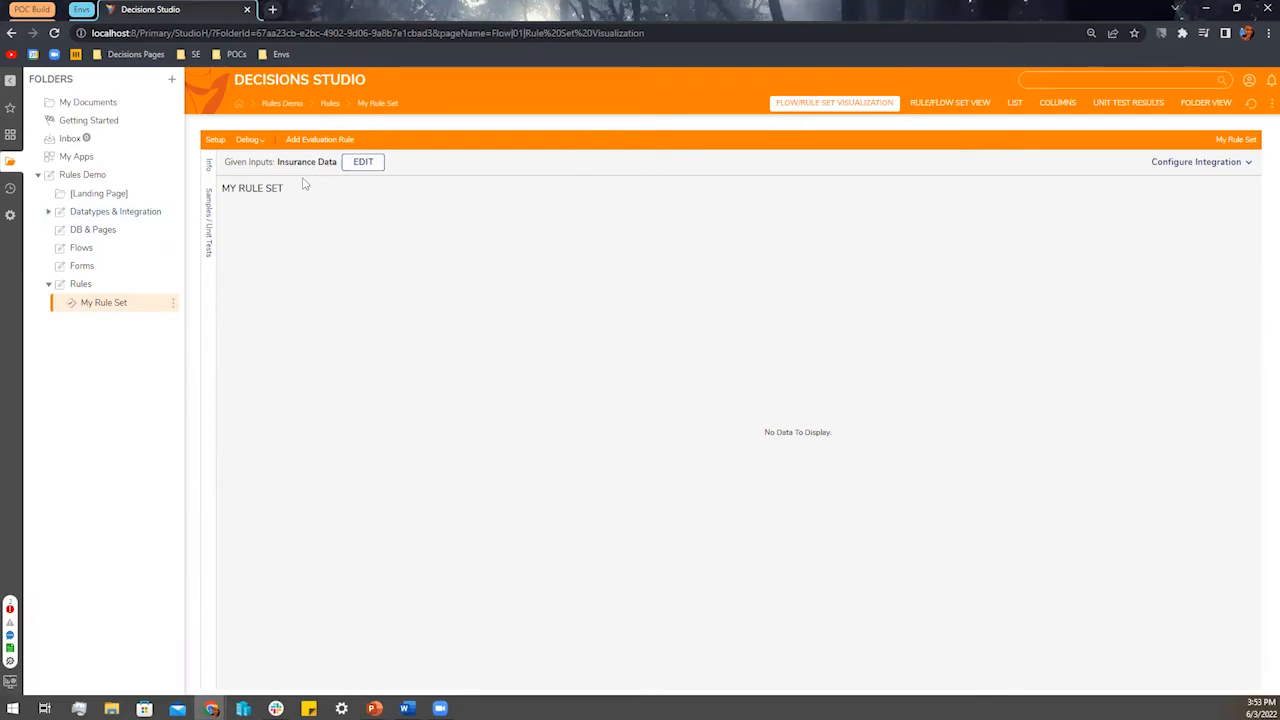
Create an evaluation rule named "Younger than 25?" in My Rule Set.
click(306, 141)
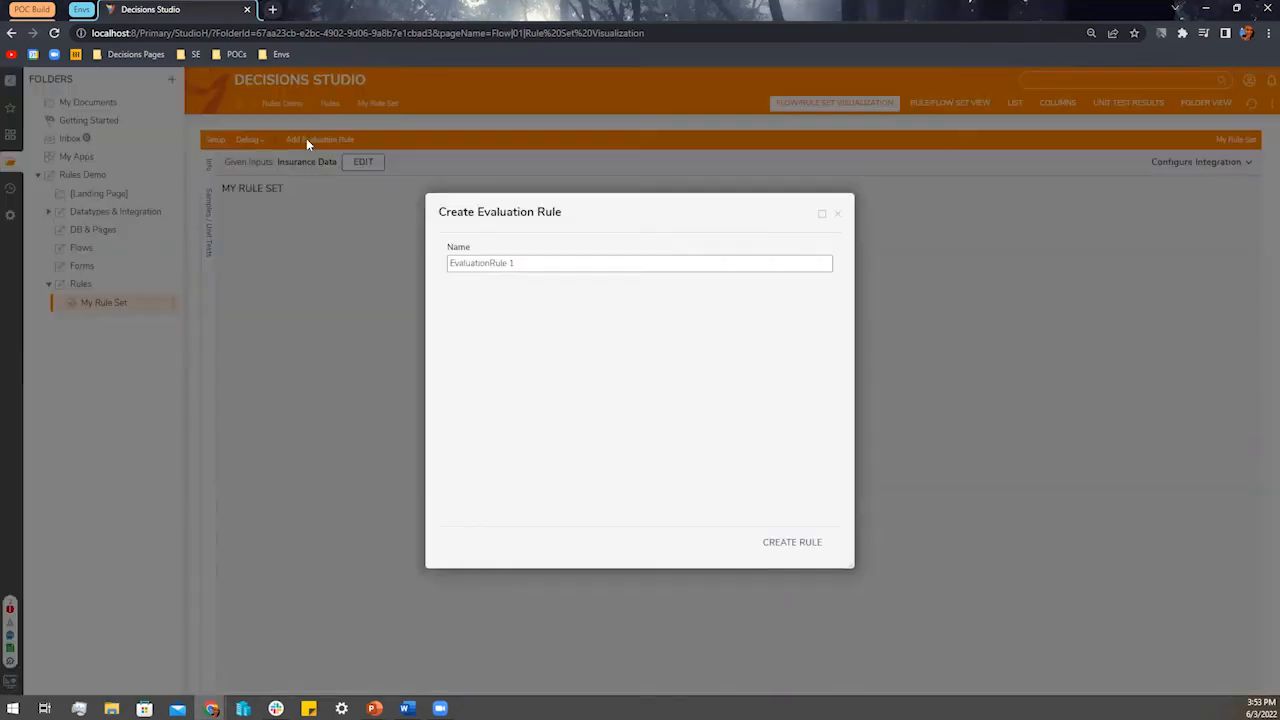
double_click(476, 263)
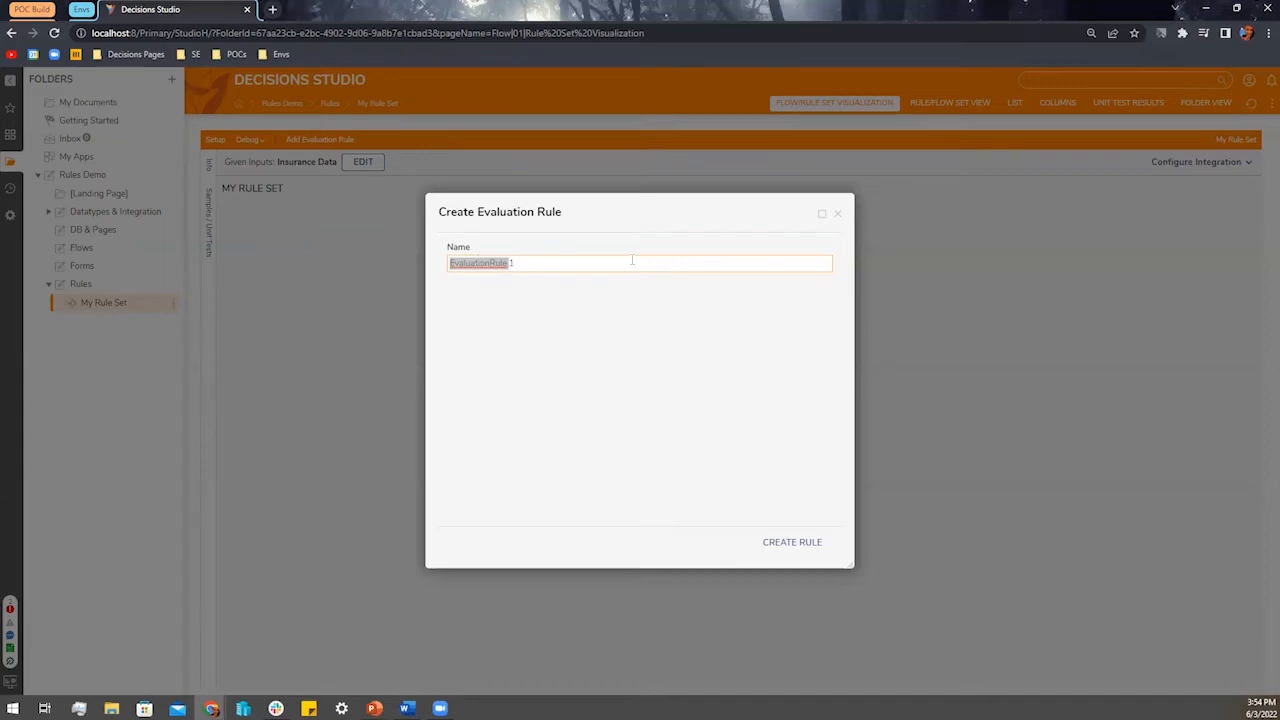
click(572, 265)
key(ctrl+a)
text(Younger than 25)
click(776, 542)
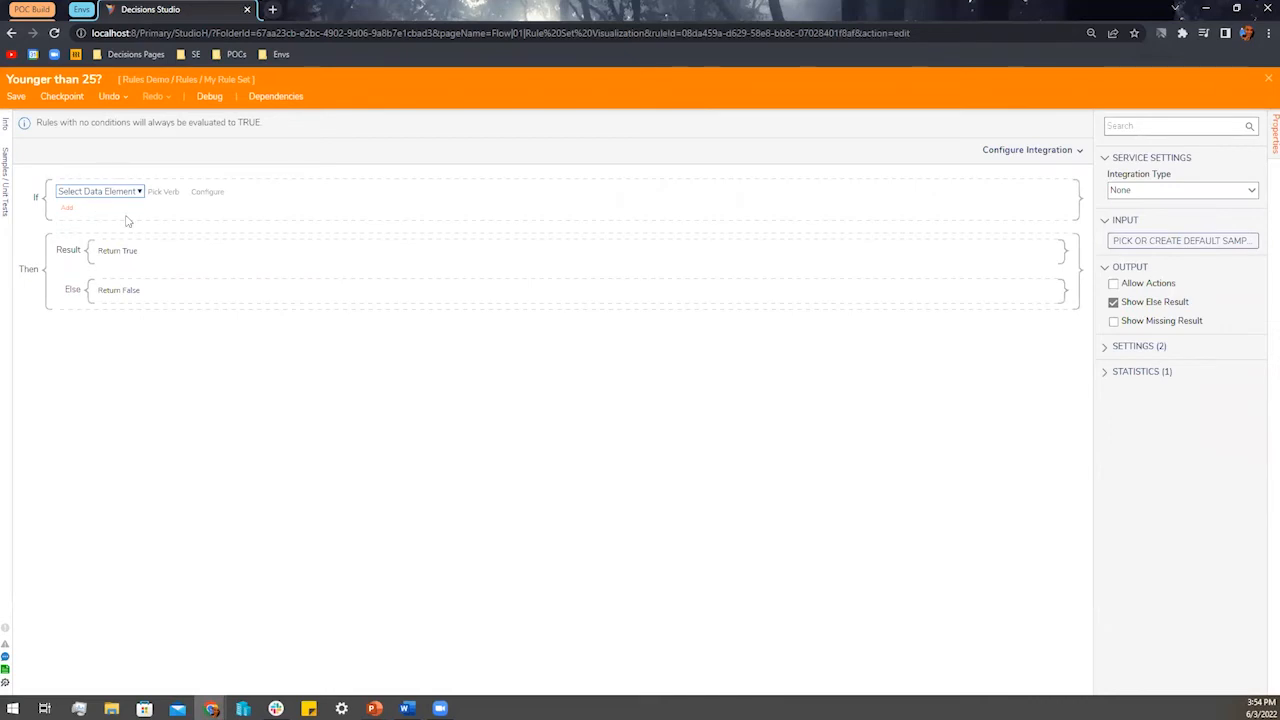
Pick the Year of the Insurance Data Birthdate as the data element of the rule's condition.
click(98, 192)
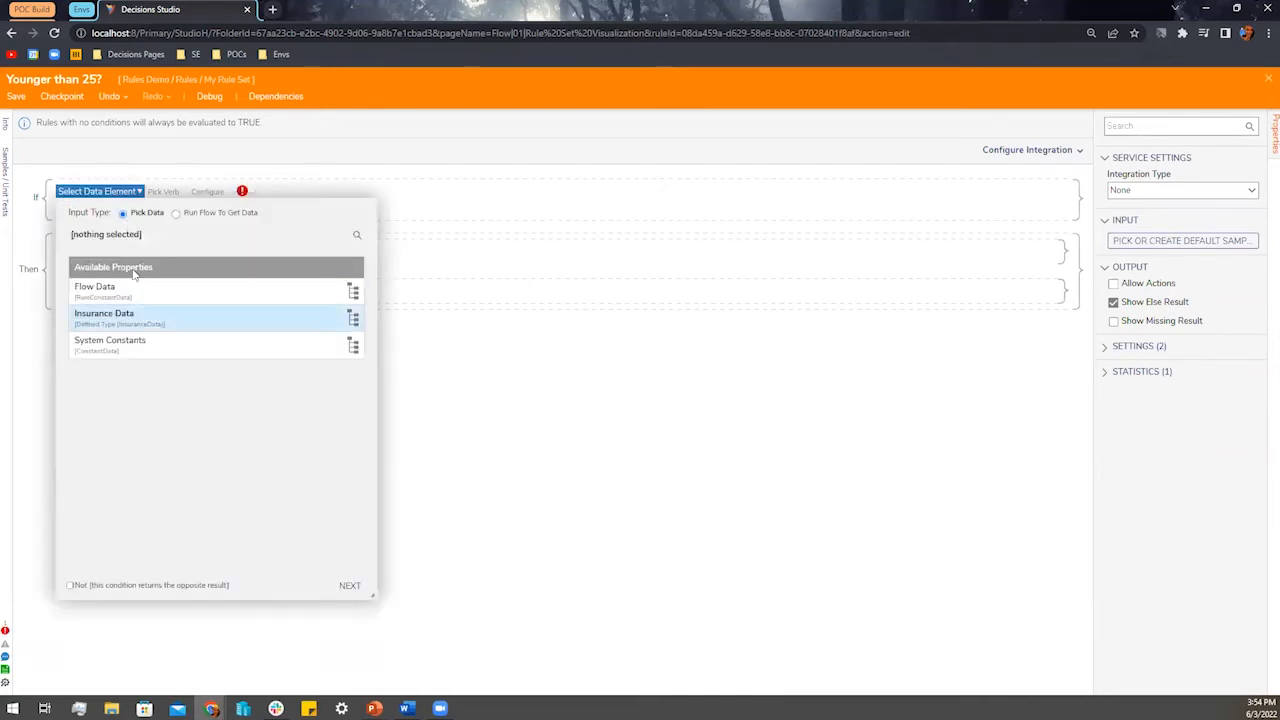
click(170, 325)
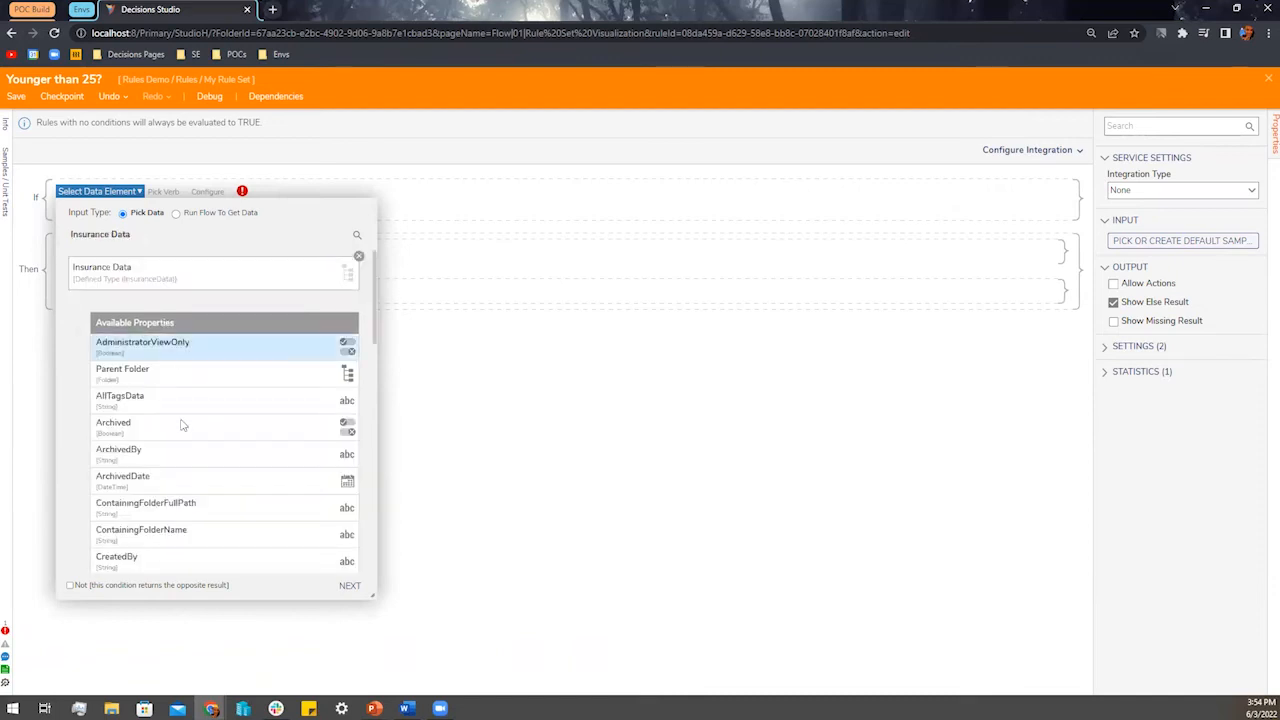
scroll(182, 428, down, 5)
scroll(182, 428, down, 5)
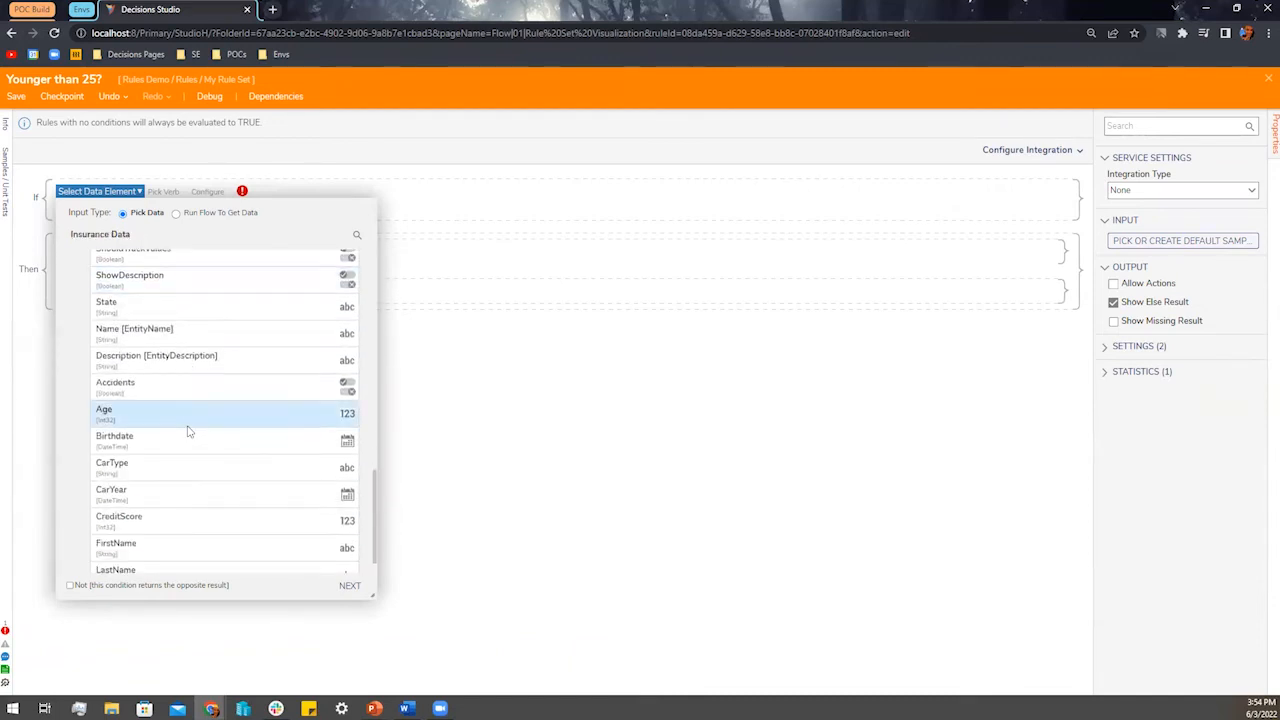
click(149, 436)
scroll(170, 480, down, 3)
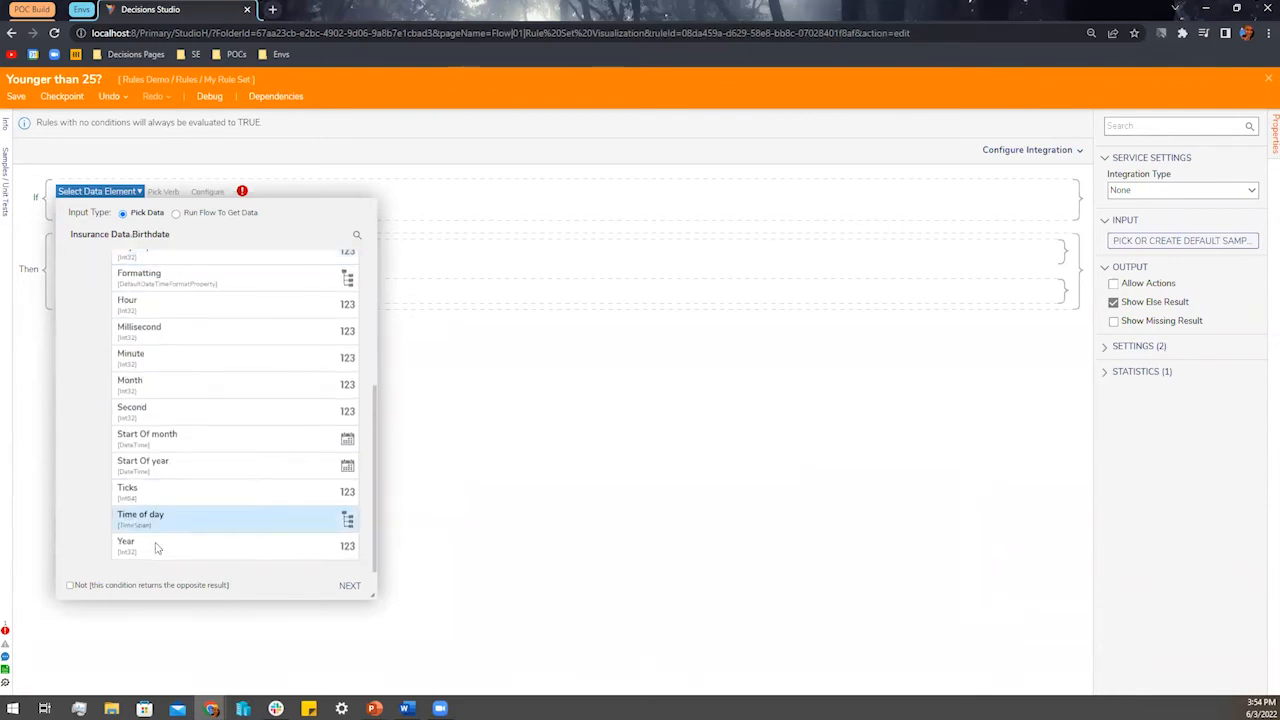
click(162, 535)
click(349, 585)
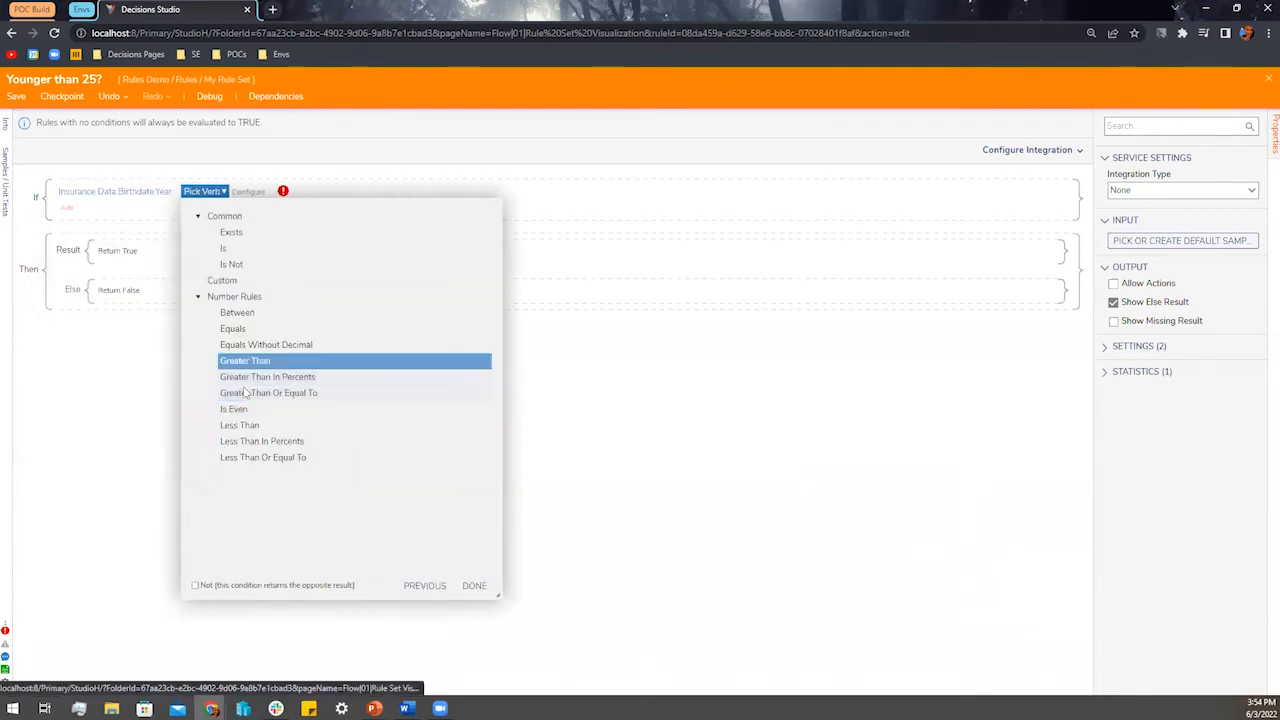
Complete the birth year condition with Greater Than 1997, then save and close the rule.
click(255, 362)
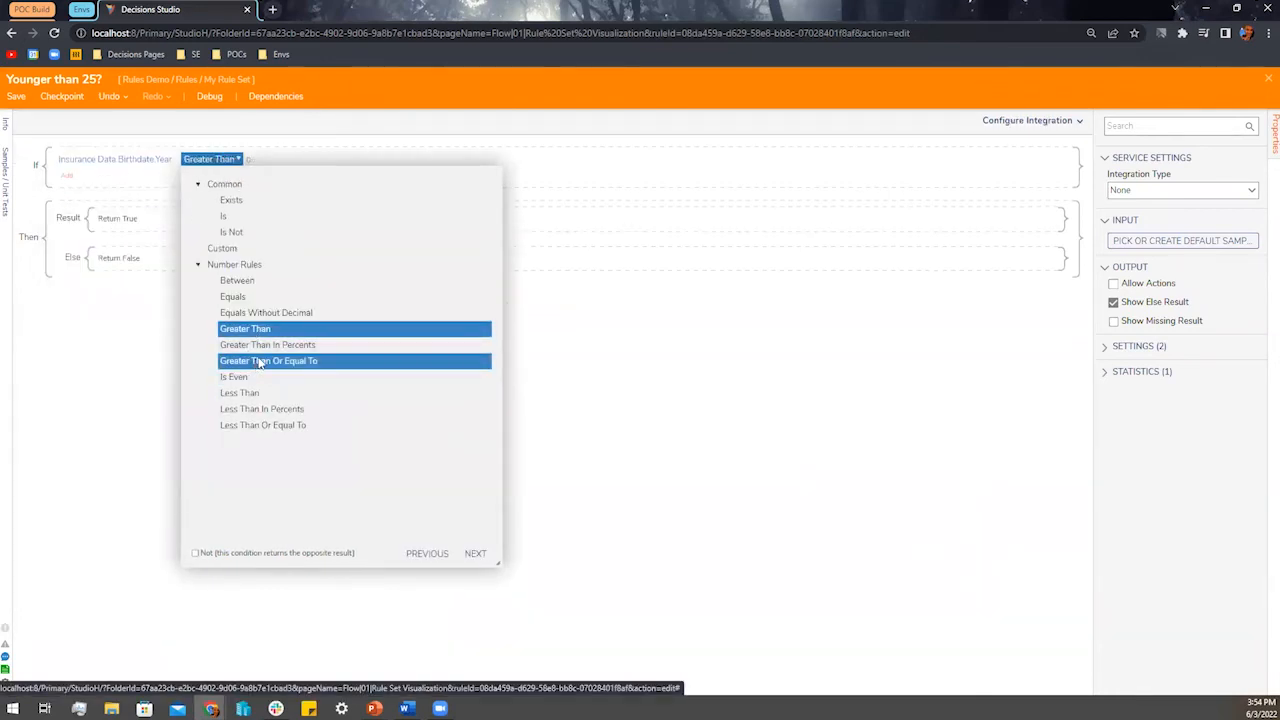
click(476, 555)
click(279, 271)
text(1997)
click(536, 554)
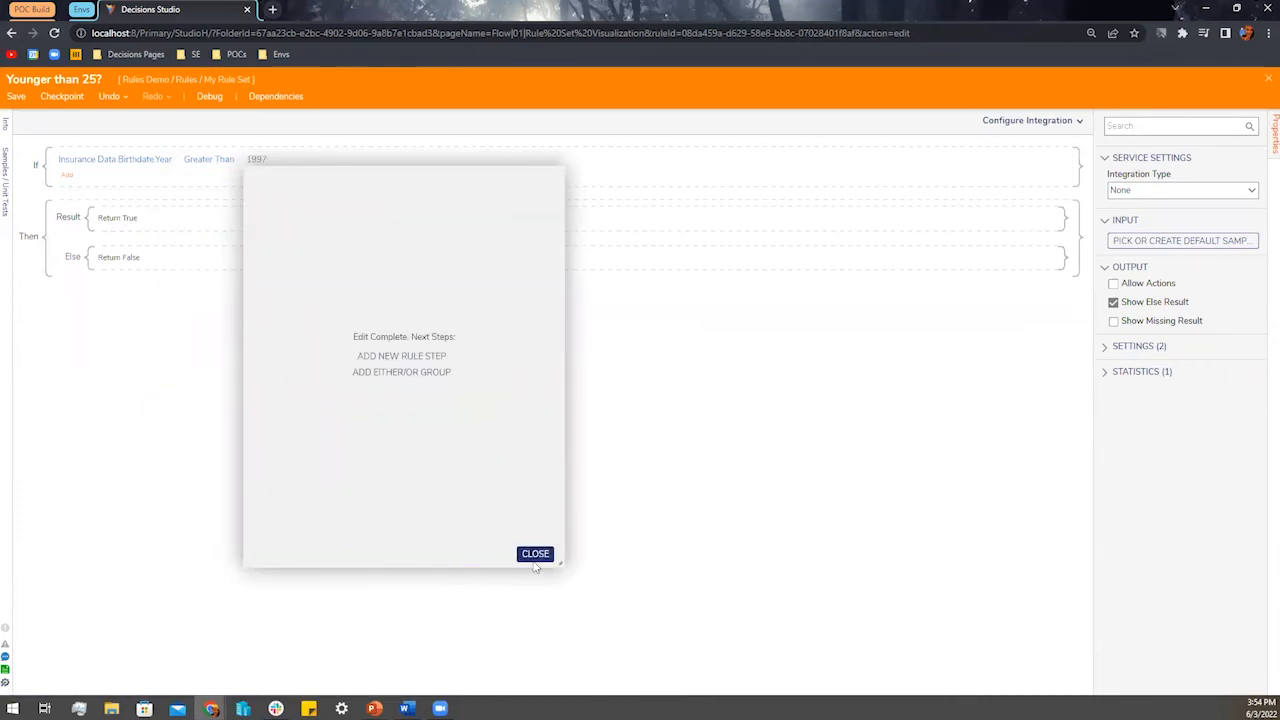
click(535, 554)
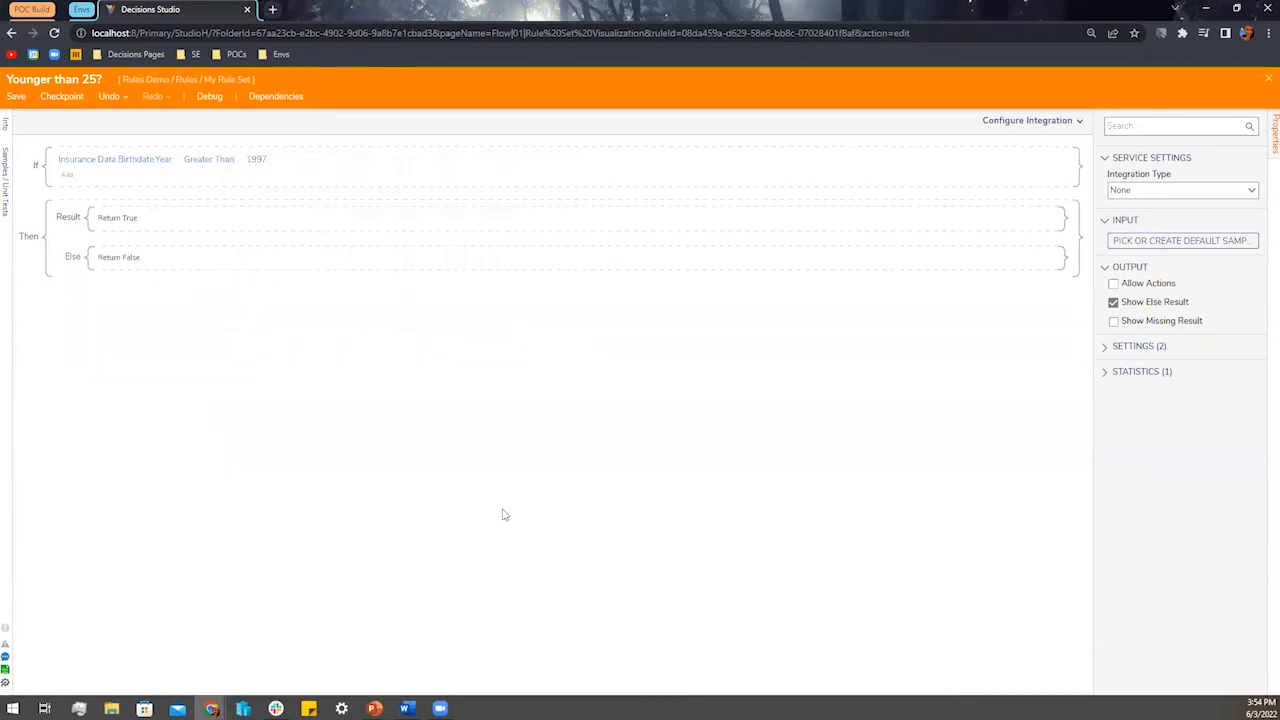
click(15, 97)
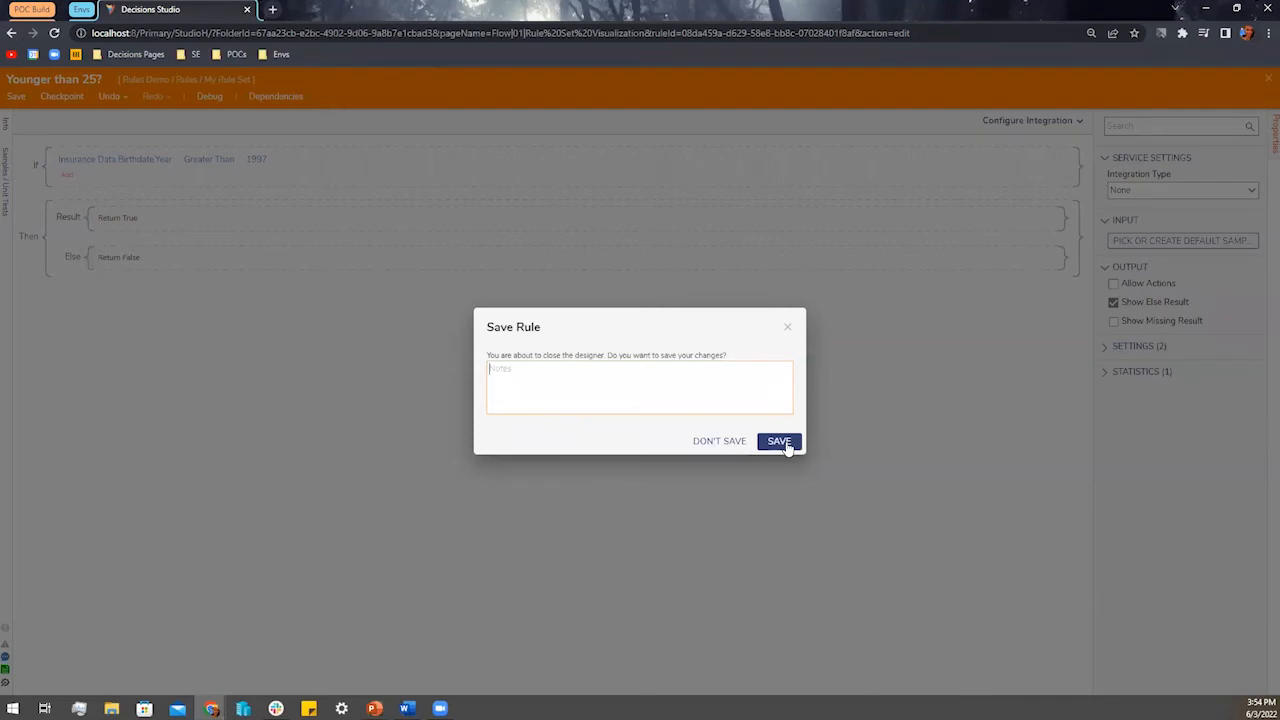
click(784, 444)
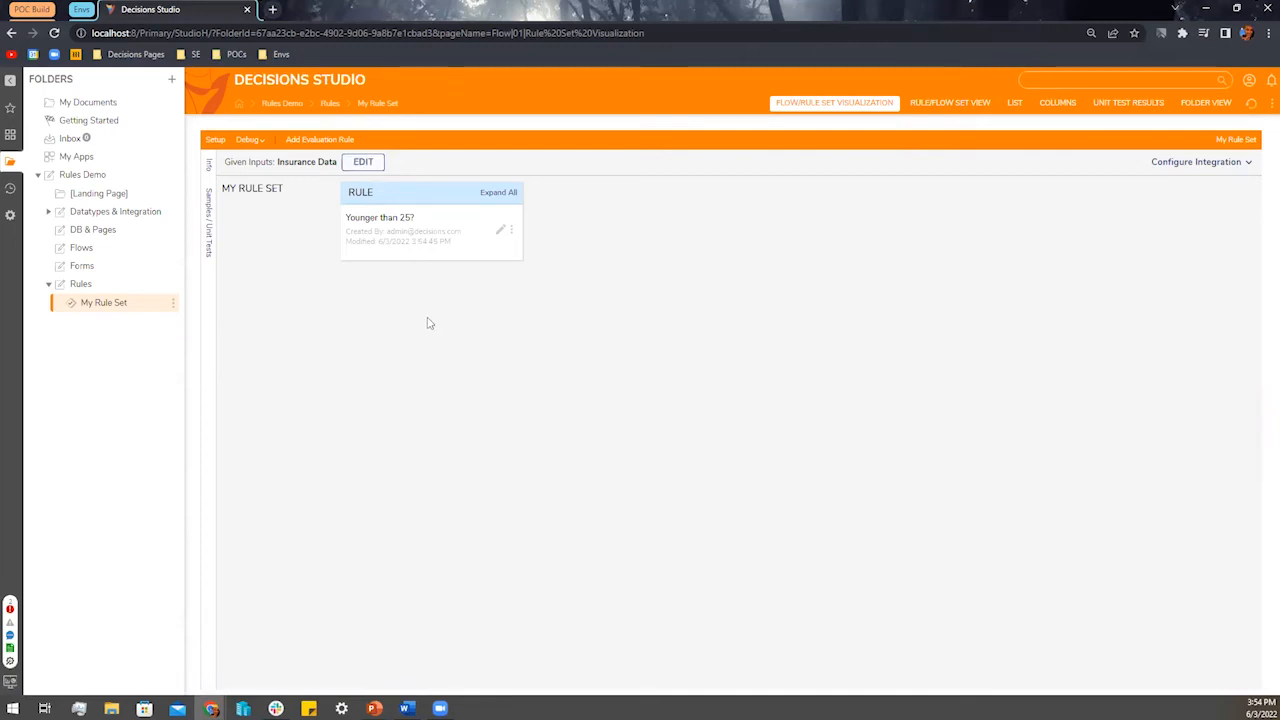
Create a second evaluation rule named "Is Car 10 Years or Older?" in My Rule Set.
triple_click(526, 266)
text(Is c)
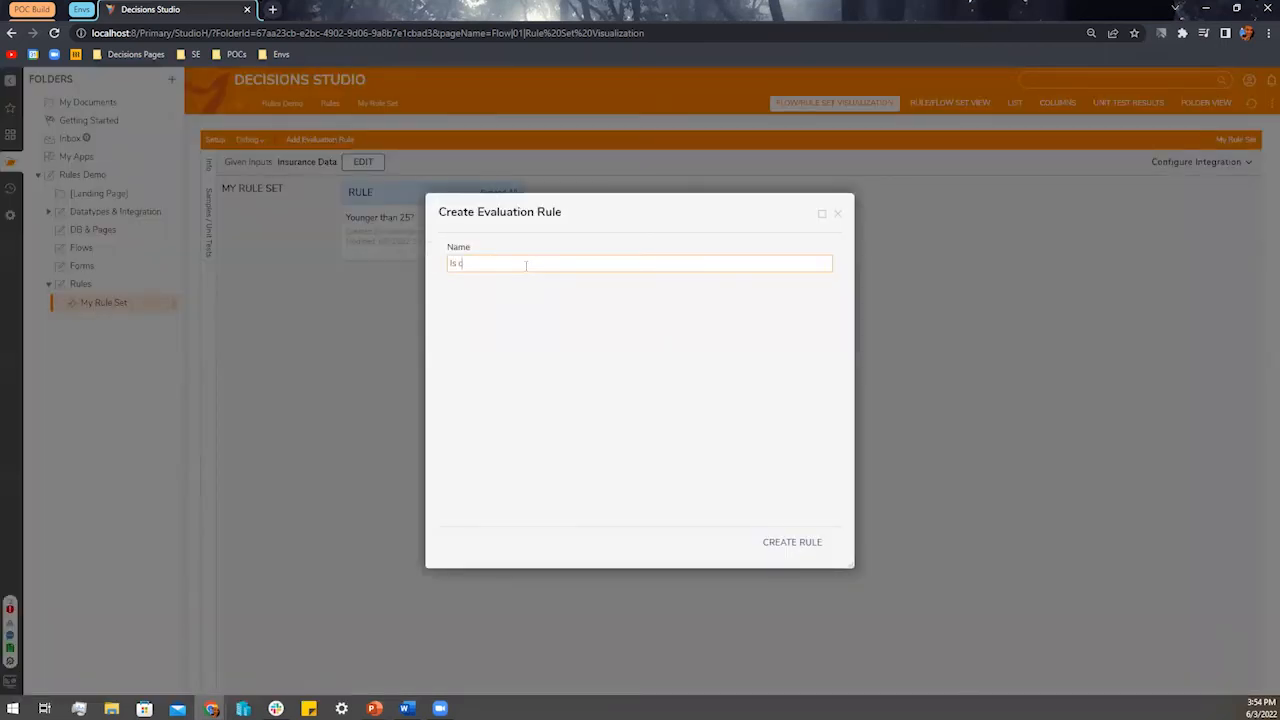
key(BackSpace)
key(BackSpace)
key(BackSpace)
key(BackSpace)
text(10 Years or)
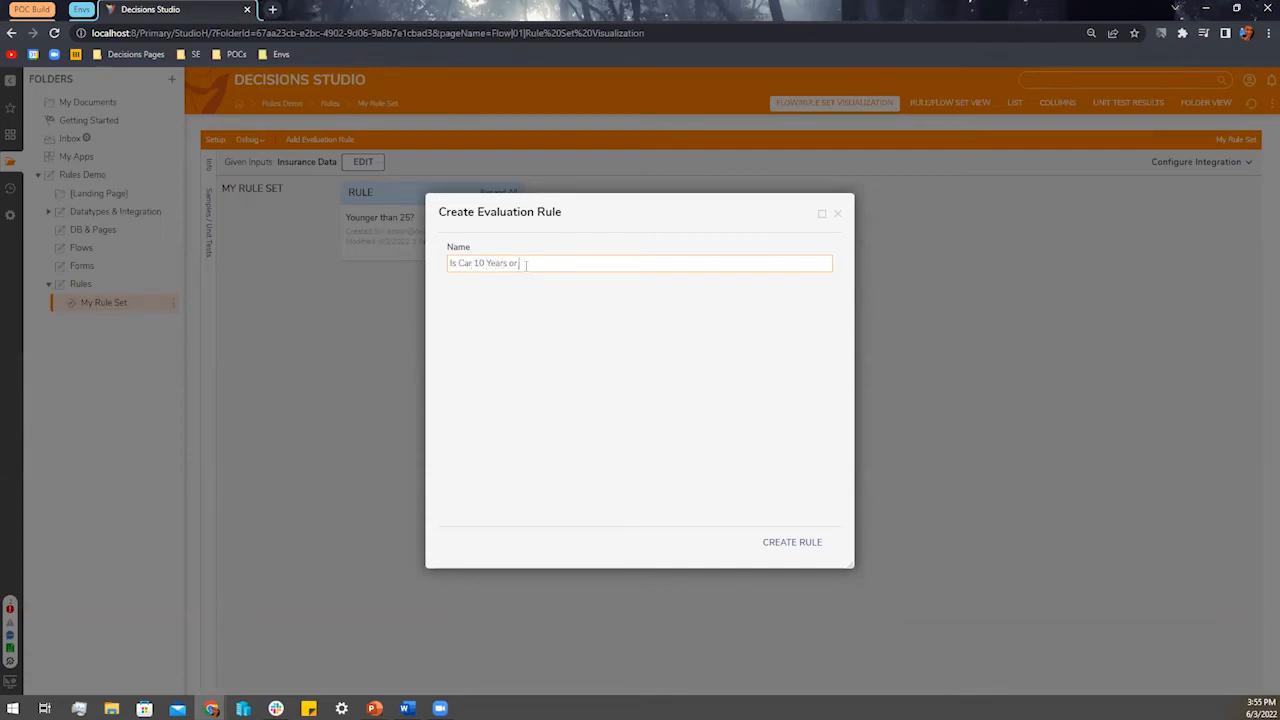
click(790, 541)
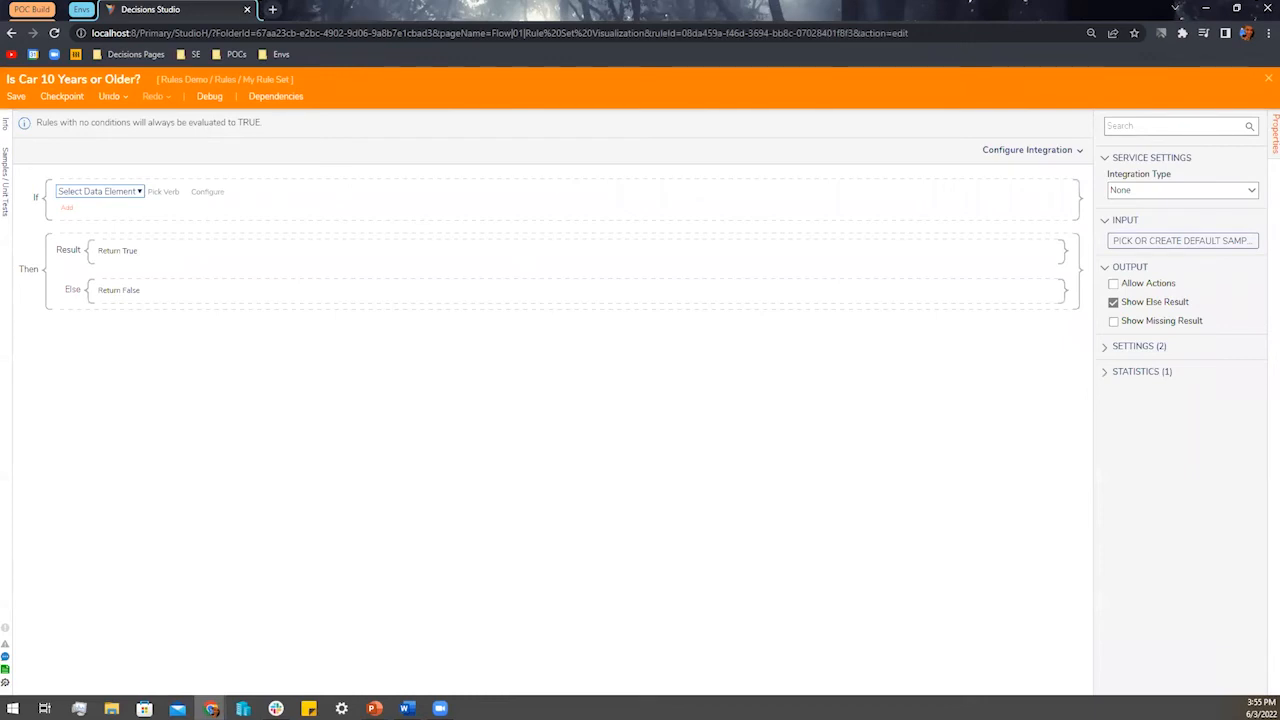
Pick the Year of the Insurance Data CarYear as the data element of the car age condition.
click(140, 193)
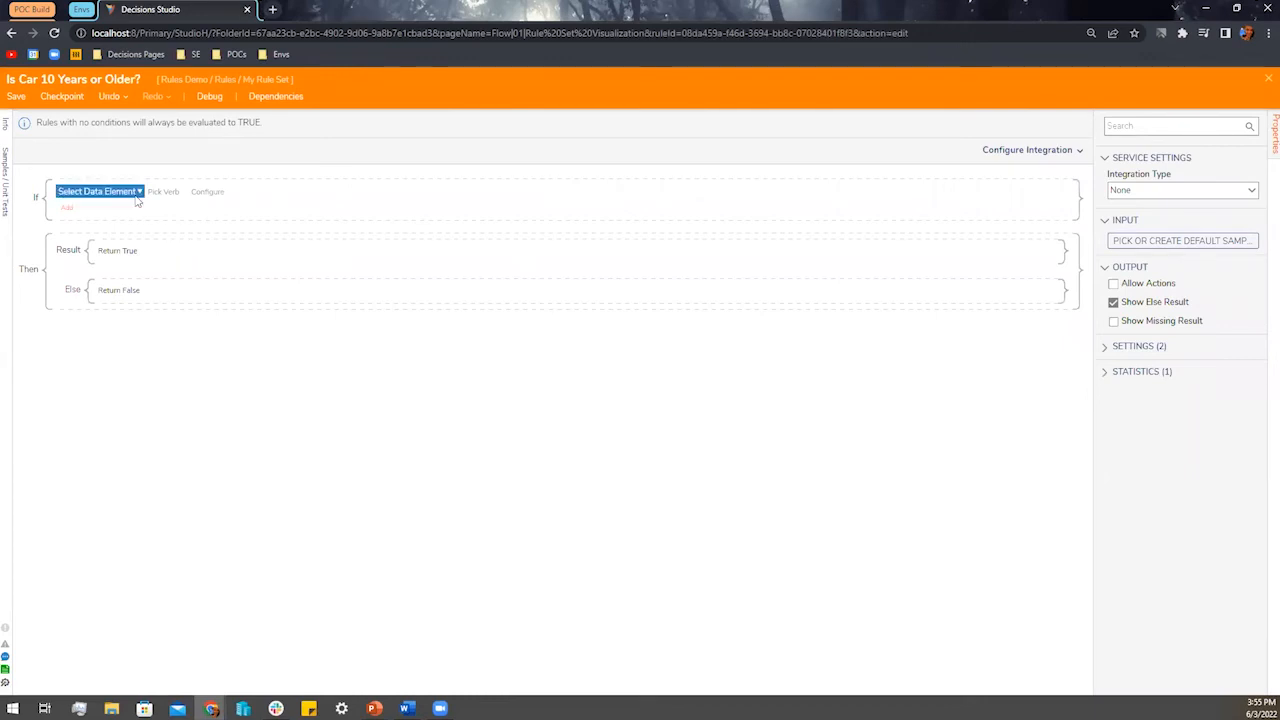
click(171, 322)
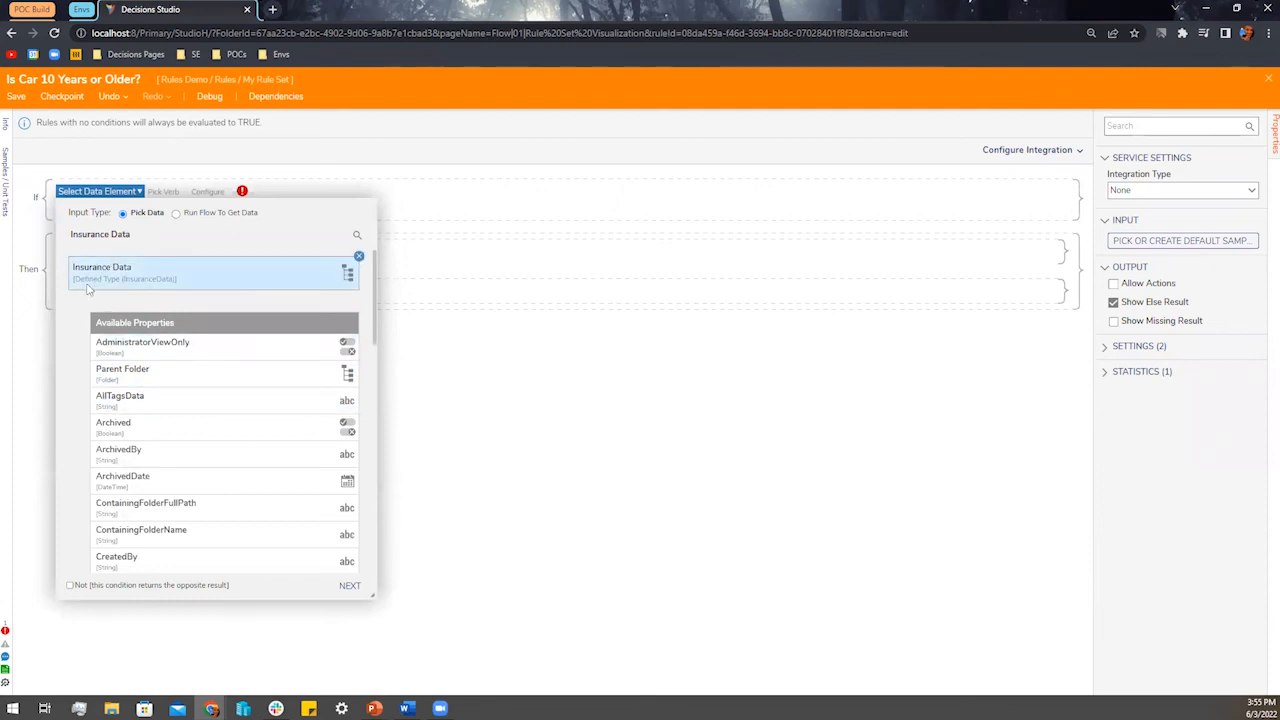
scroll(201, 436, down, 6)
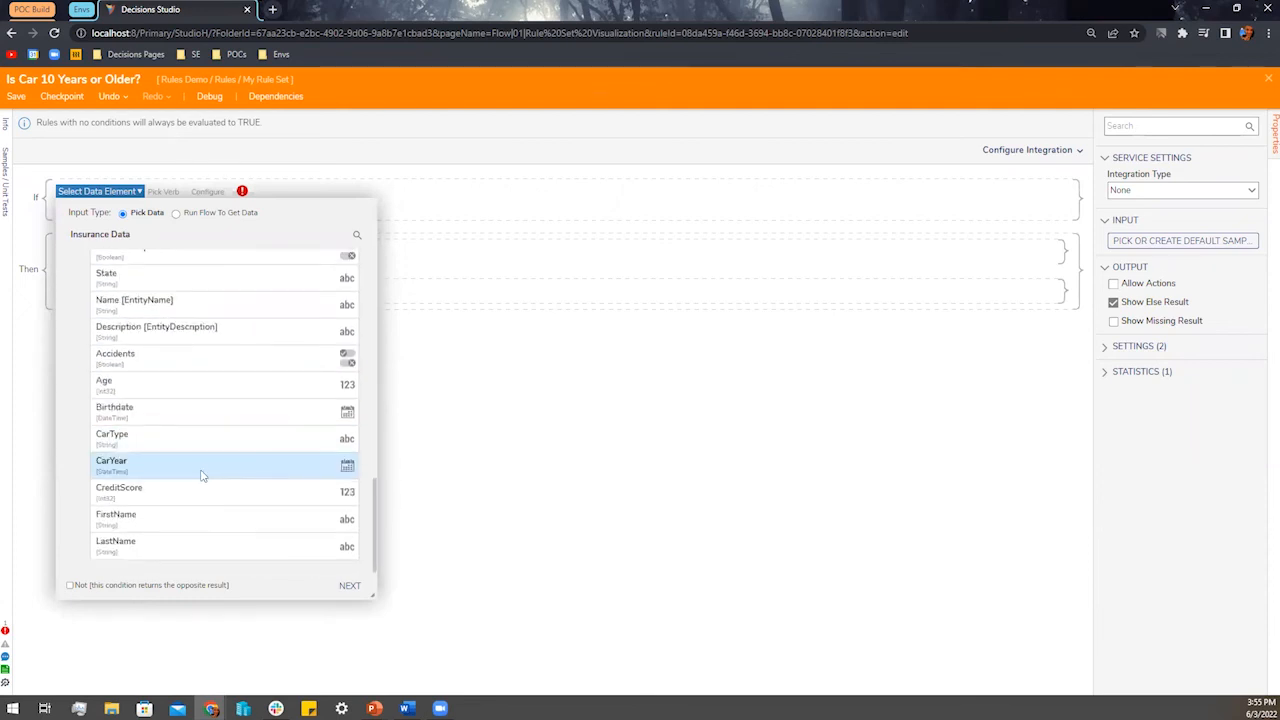
click(188, 468)
scroll(165, 515, down, 4)
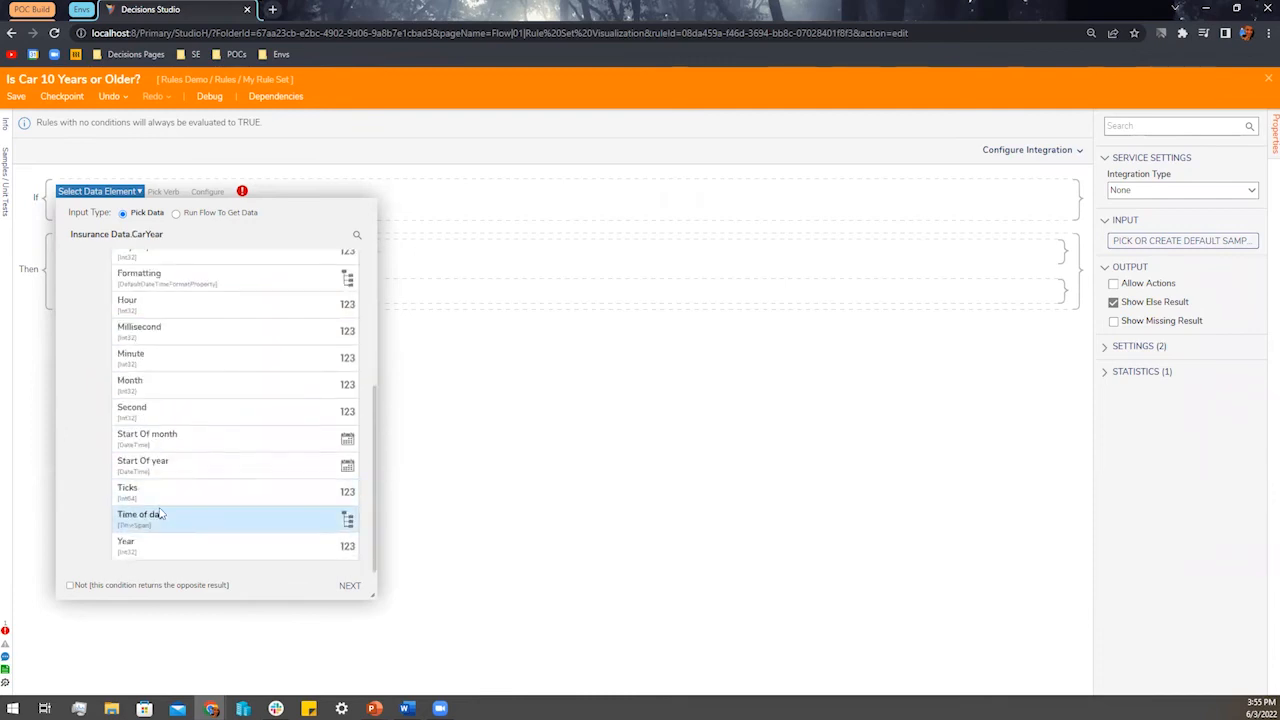
click(163, 550)
click(353, 594)
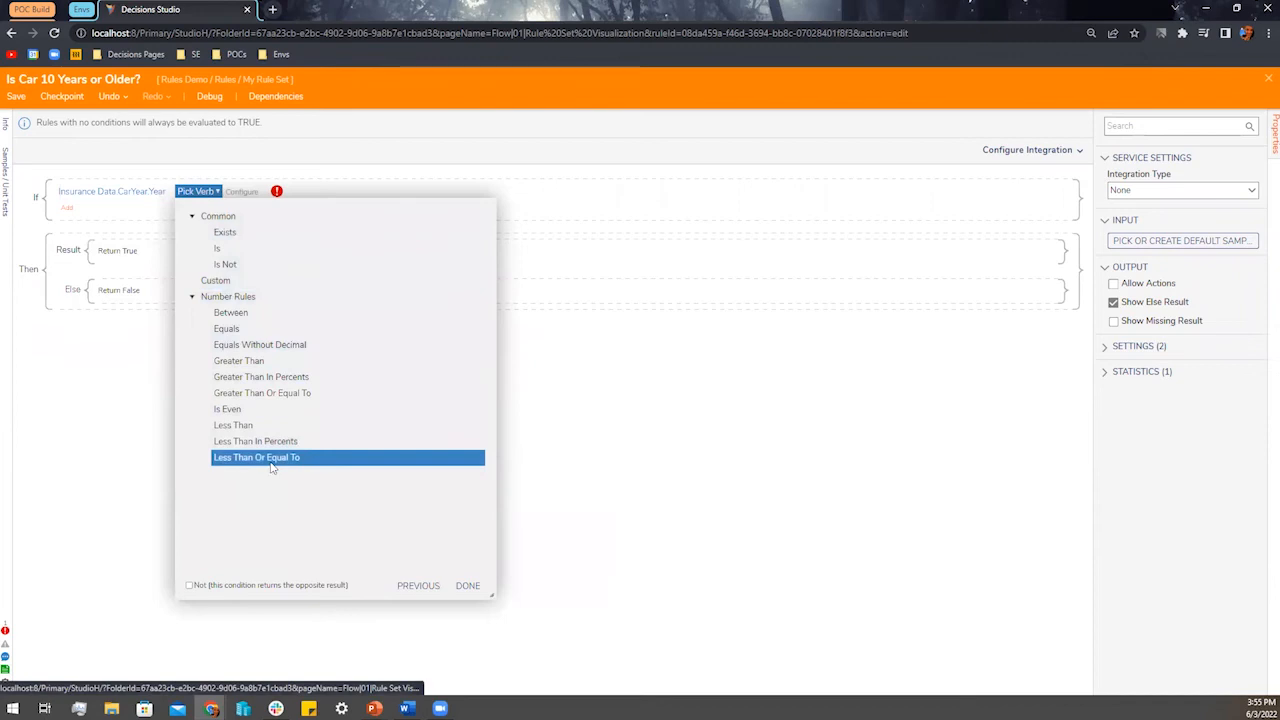
Complete the car year condition with Less Than Or Equal To 2012.
click(266, 460)
click(468, 554)
click(373, 272)
text(2012)
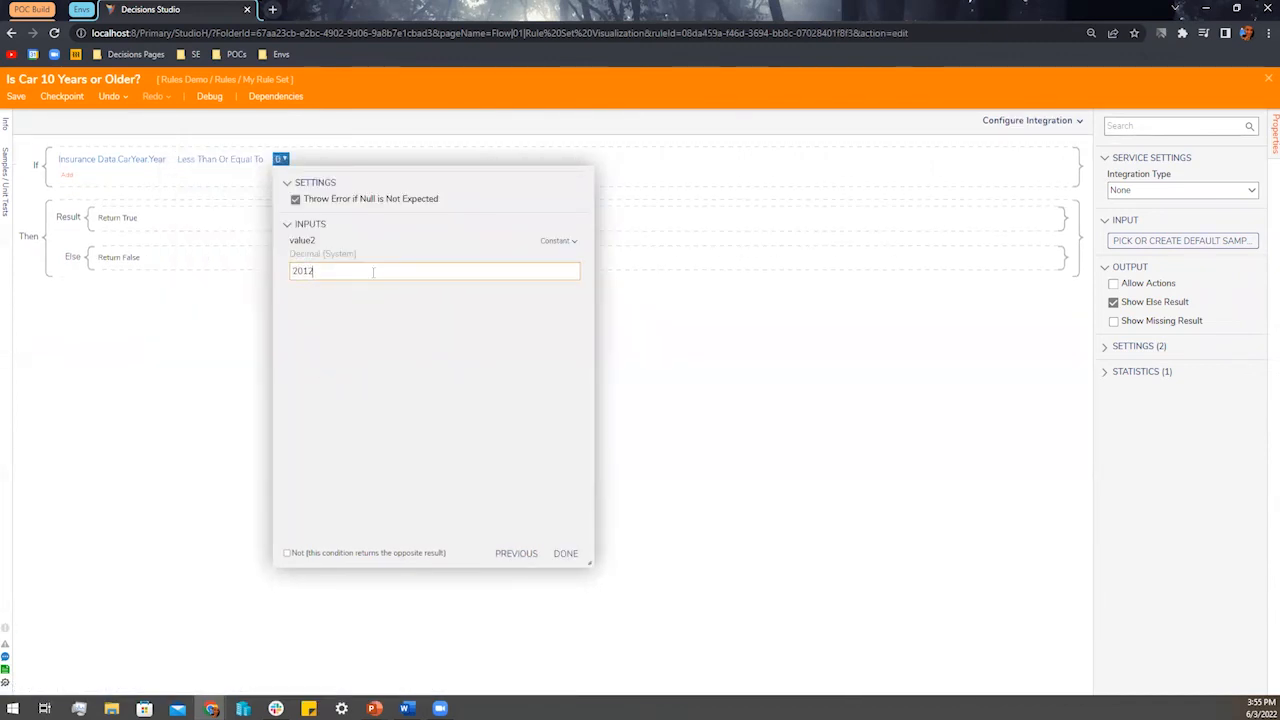
click(565, 553)
click(565, 554)
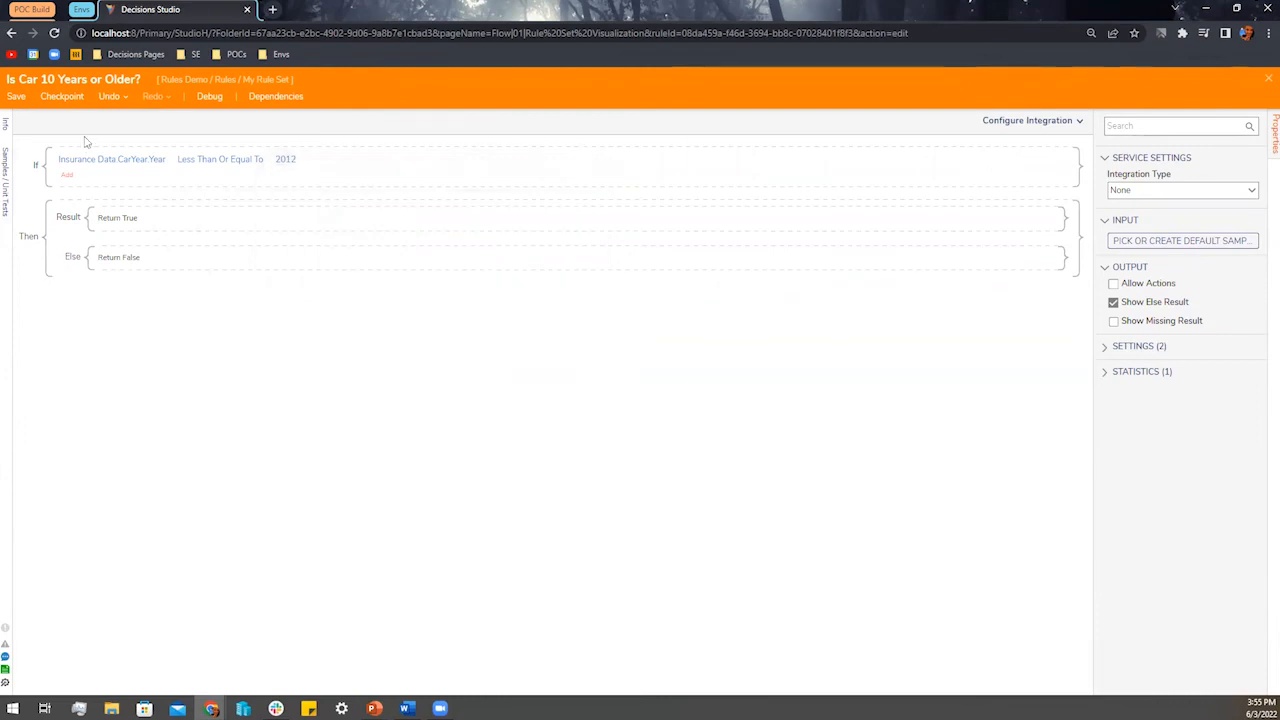
Save the "Is Car 10 Years or Older?" rule and close its designer.
click(16, 96)
click(779, 435)
click(1268, 80)
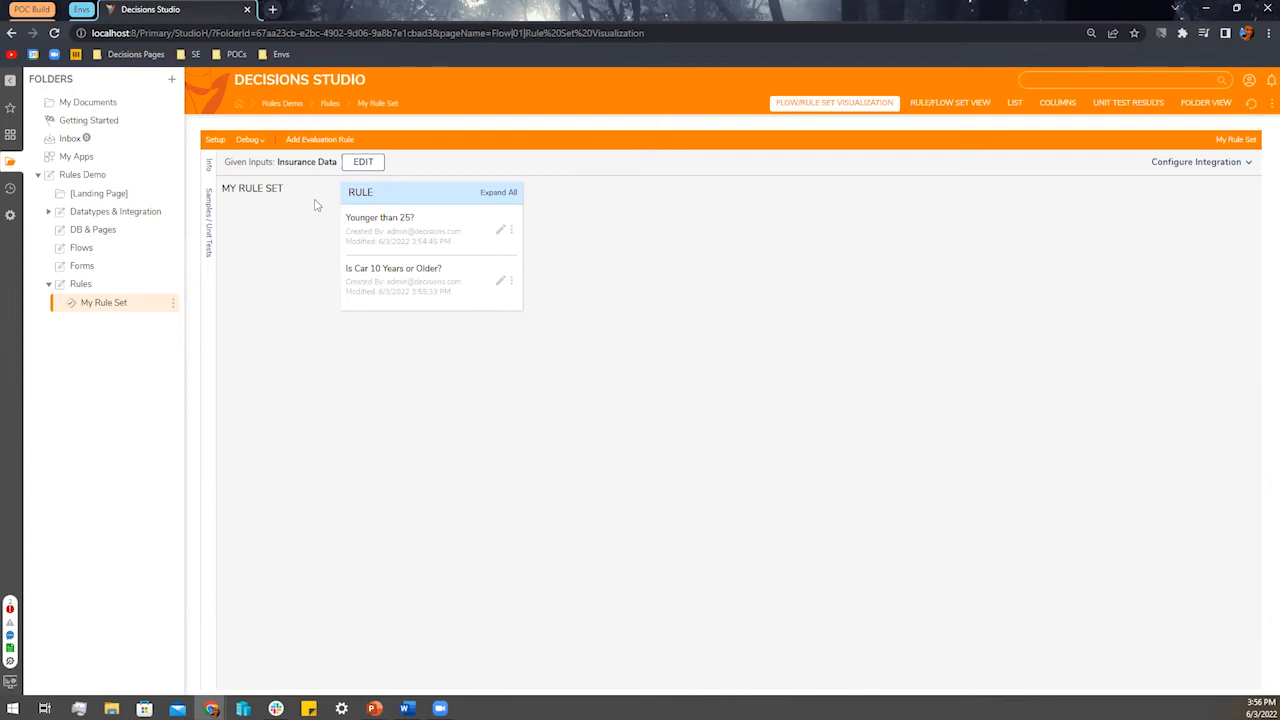
Open debugging for My Rule Set and fill in a test birthdate in the Insurance Data input.
click(248, 142)
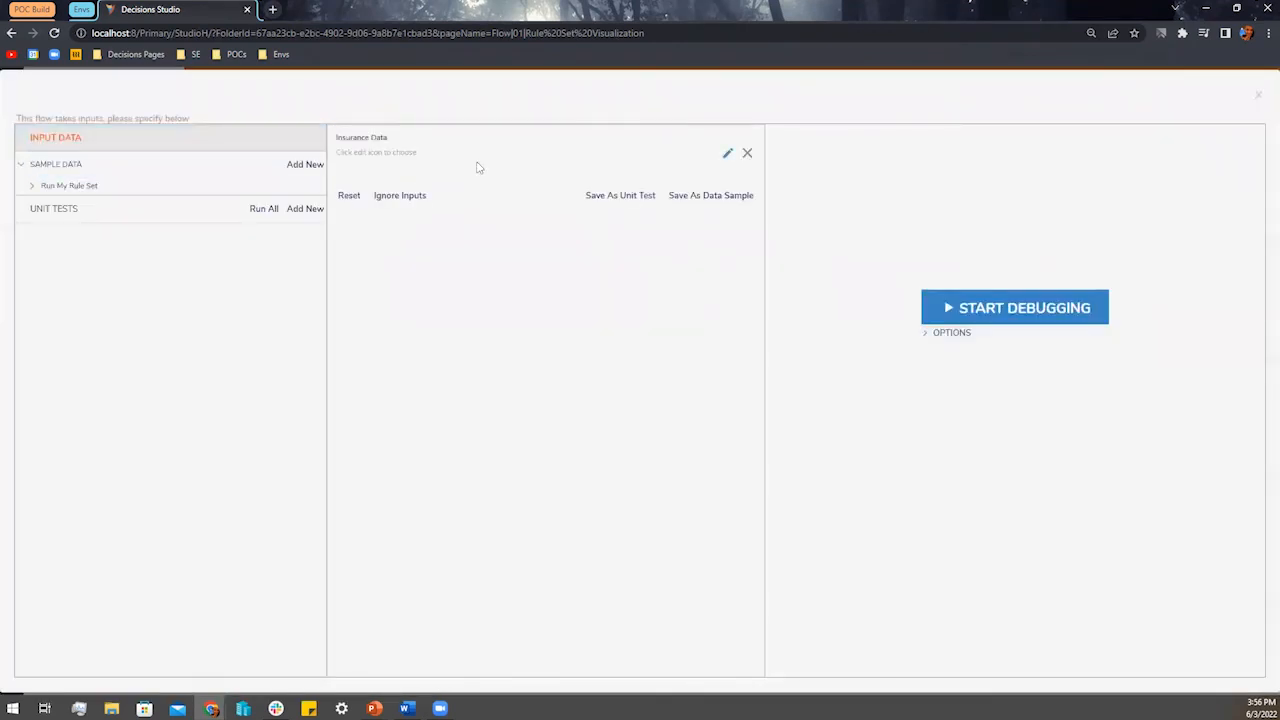
click(728, 156)
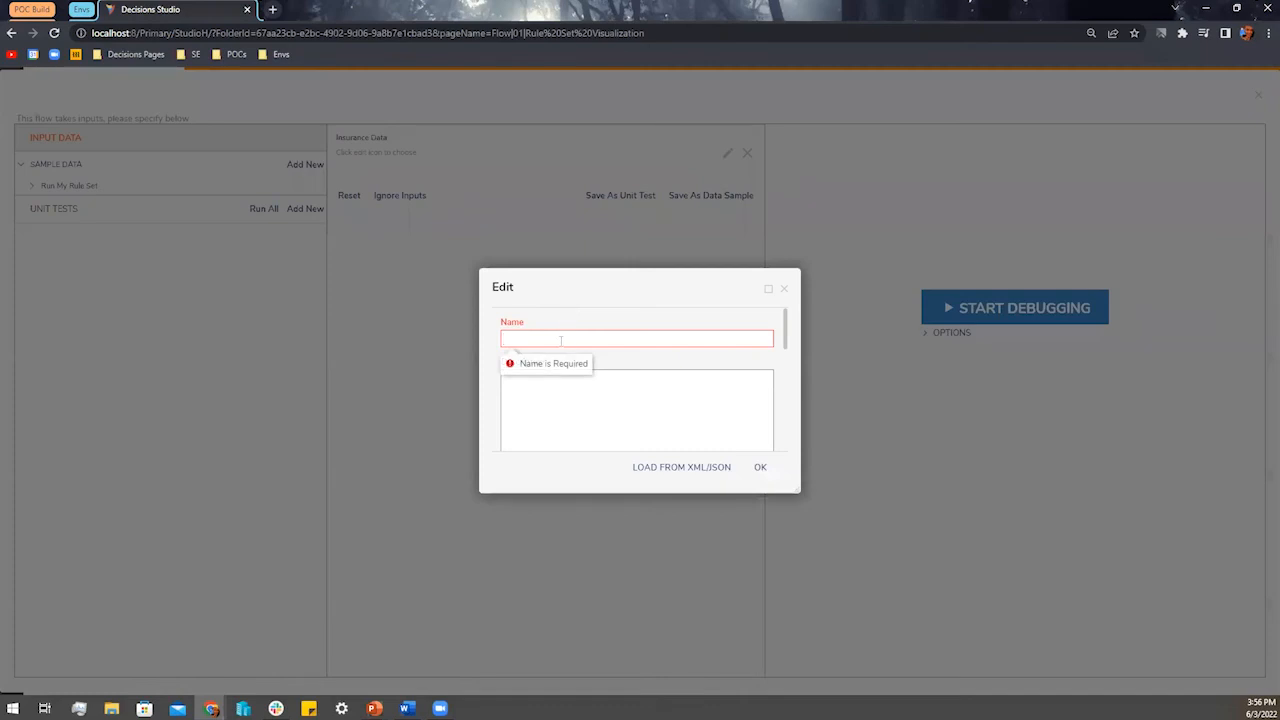
scroll(561, 340, down, 2)
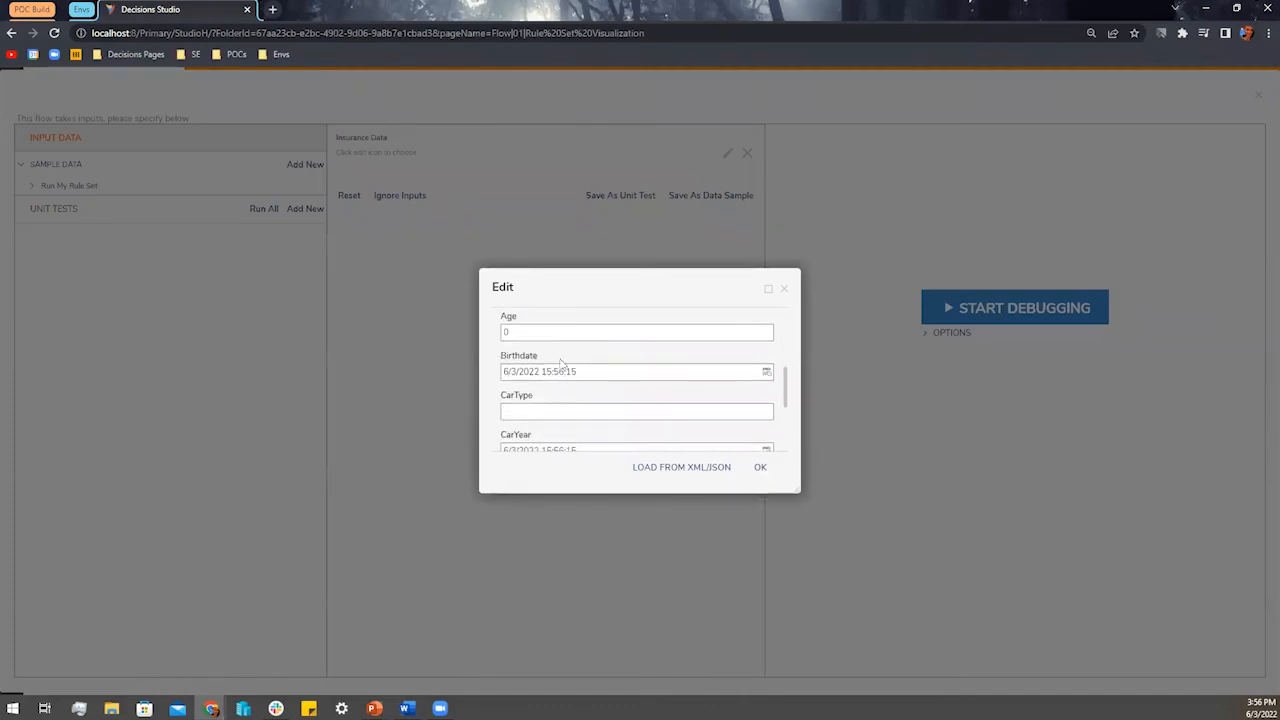
click(566, 372)
text(1/1/1992)
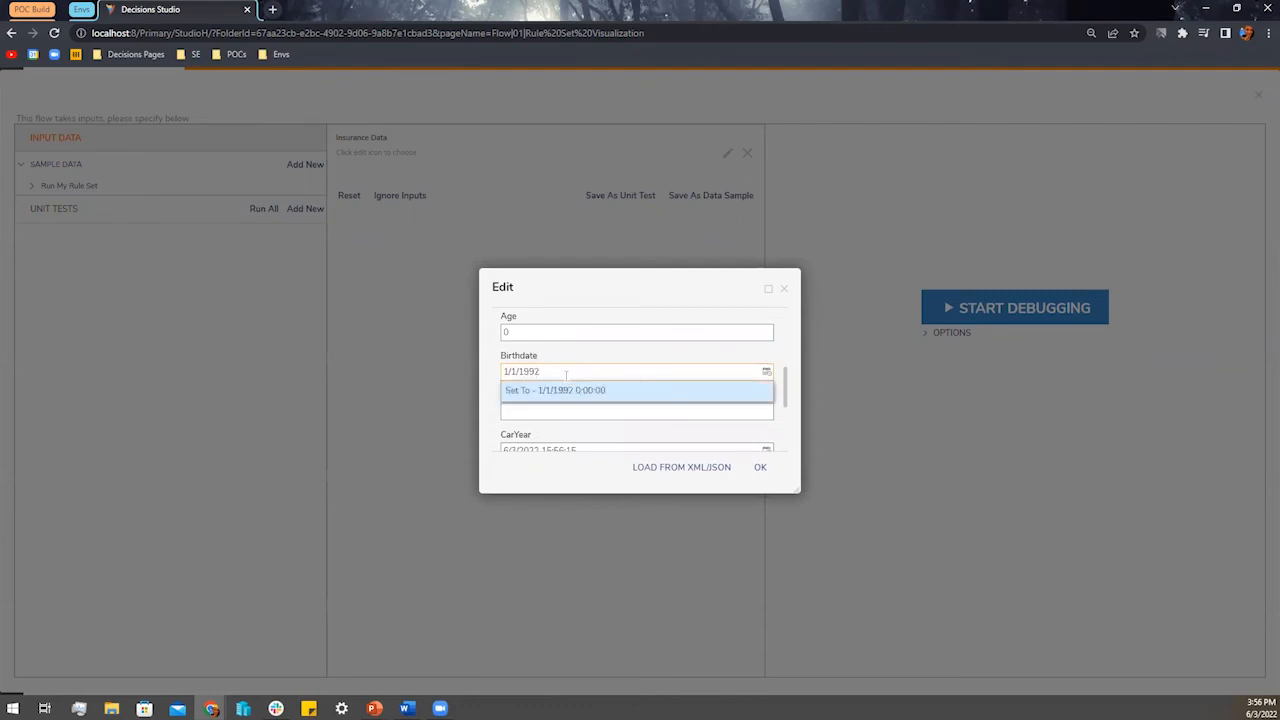
key(Return)
Set the CarYear of the Insurance Data input to 1/1/2011 and confirm the test data.
scroll(566, 375, down, 2)
click(555, 388)
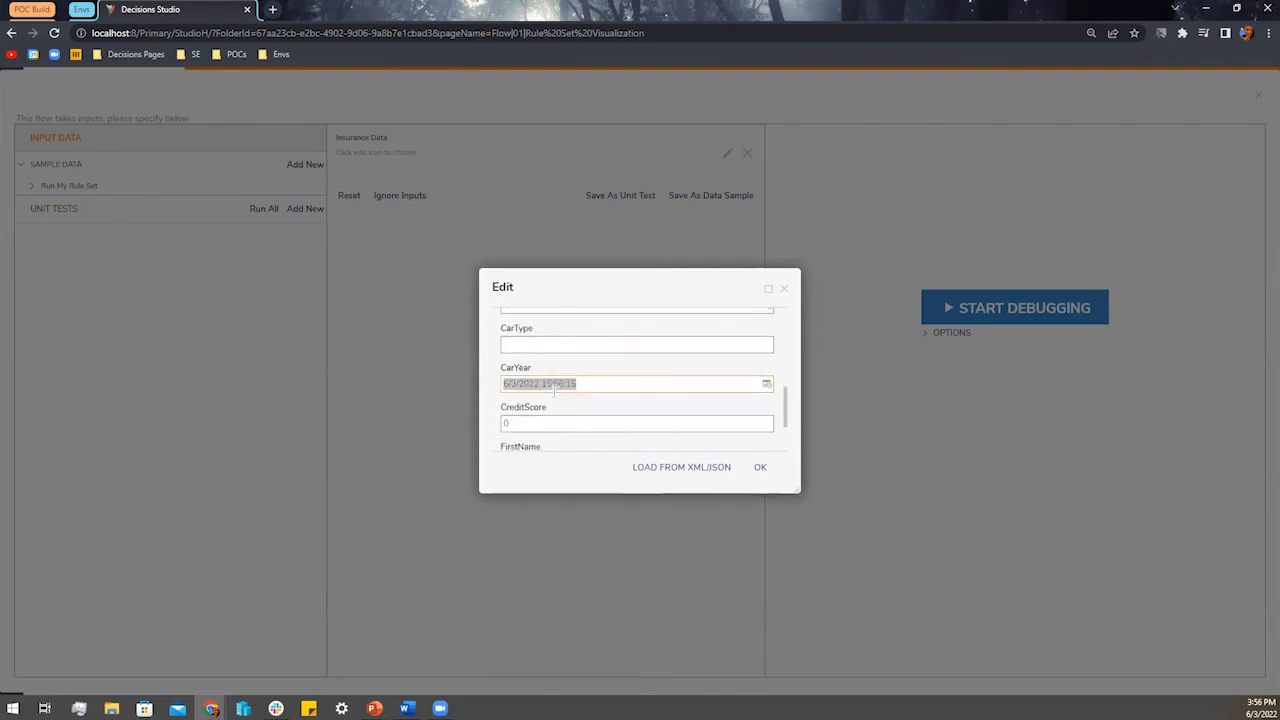
text(1/1/2011)
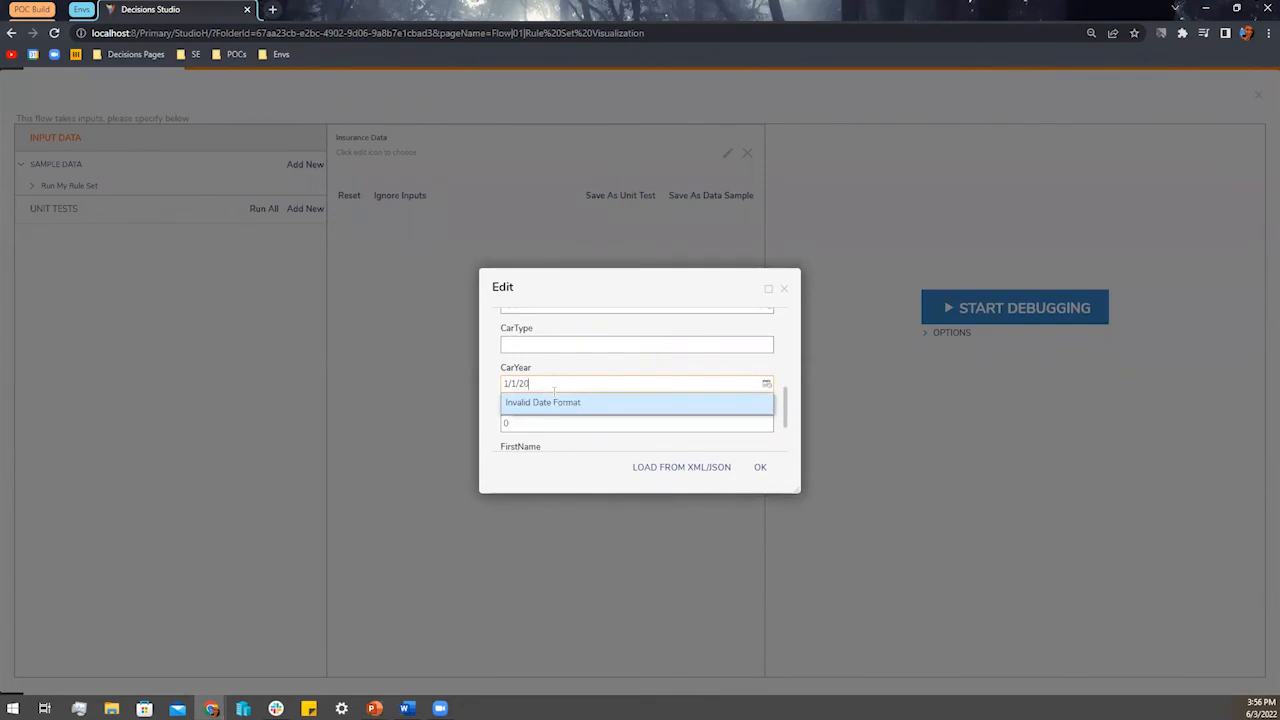
key(Return)
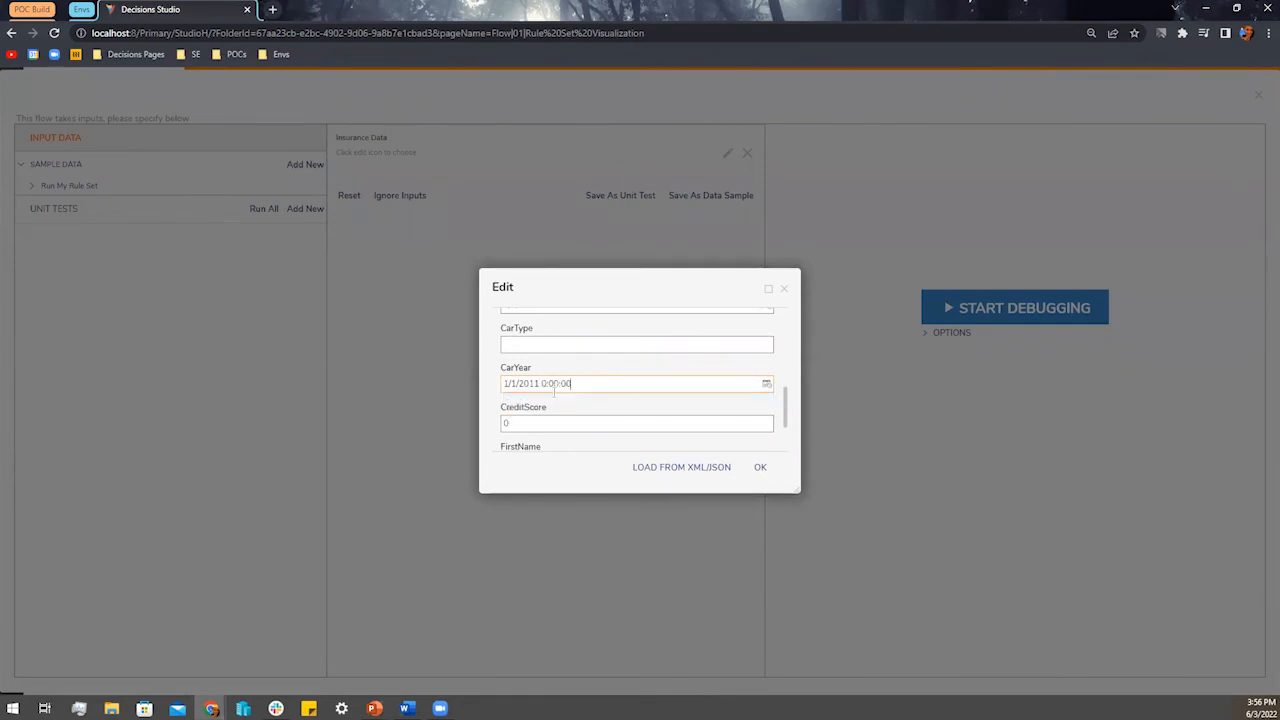
click(760, 467)
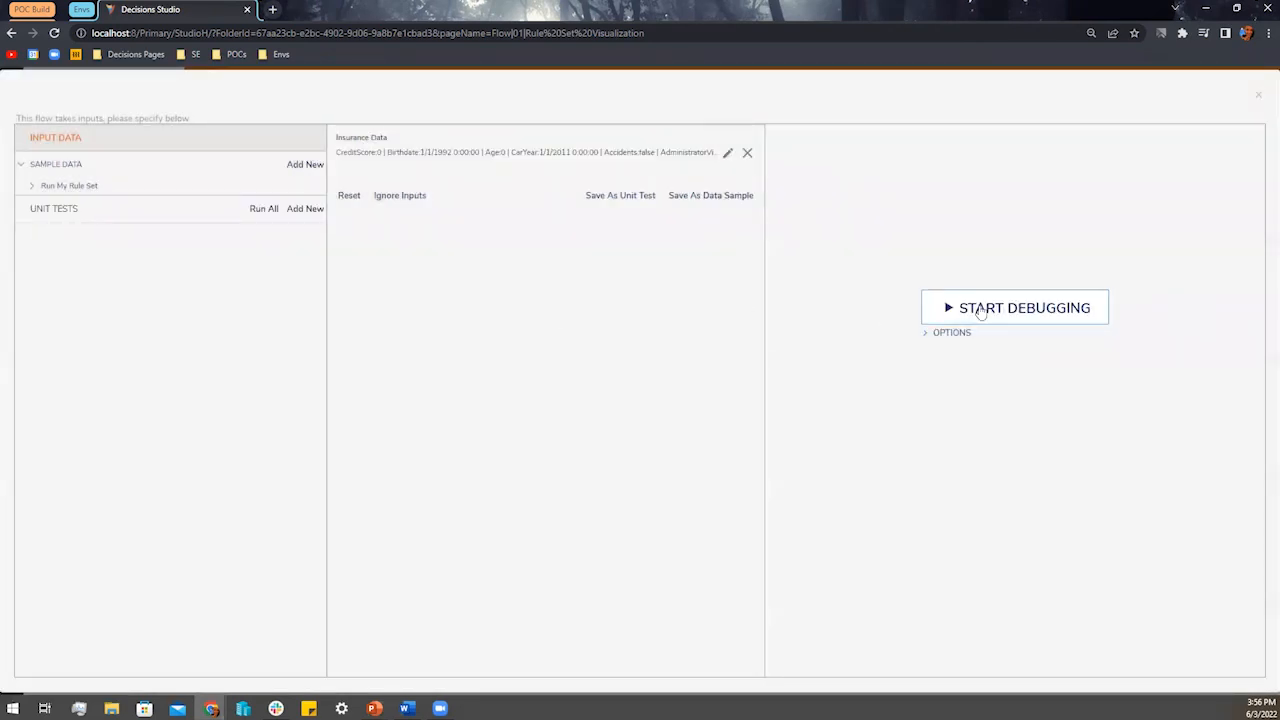
Run the debugger on My Rule Set and inspect the evaluation of the driver age and car age rules.
click(980, 310)
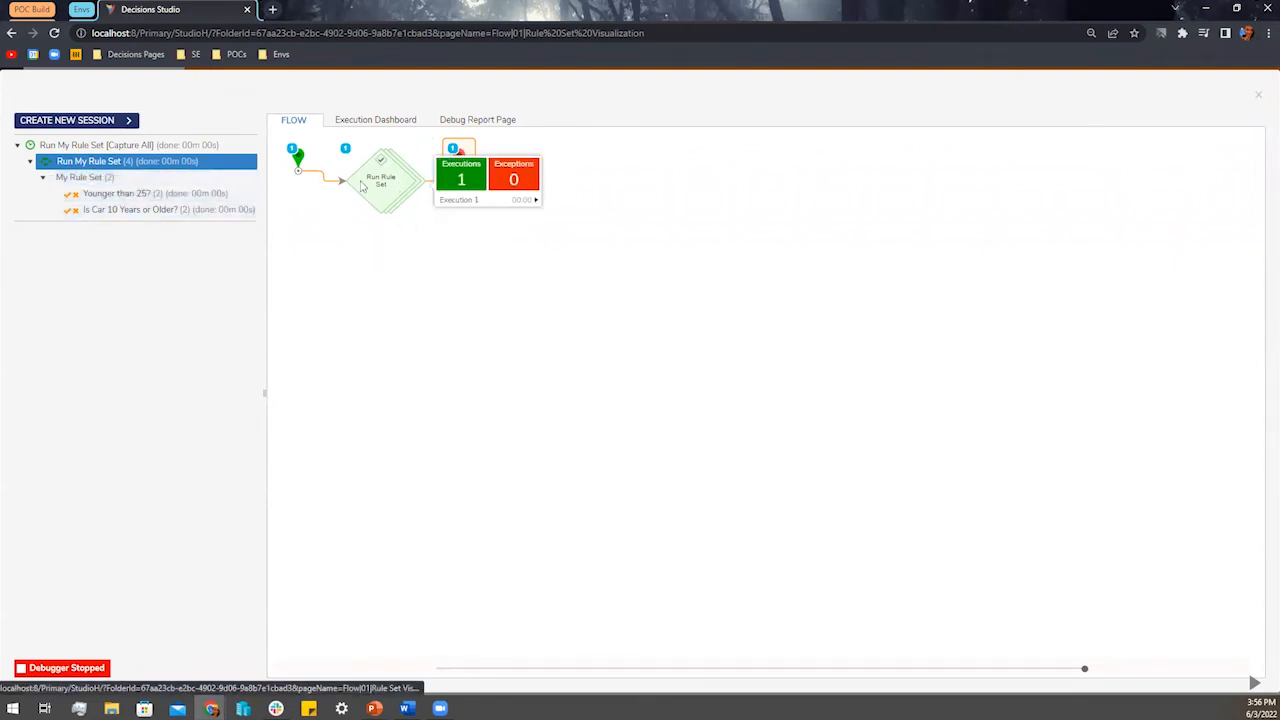
click(101, 197)
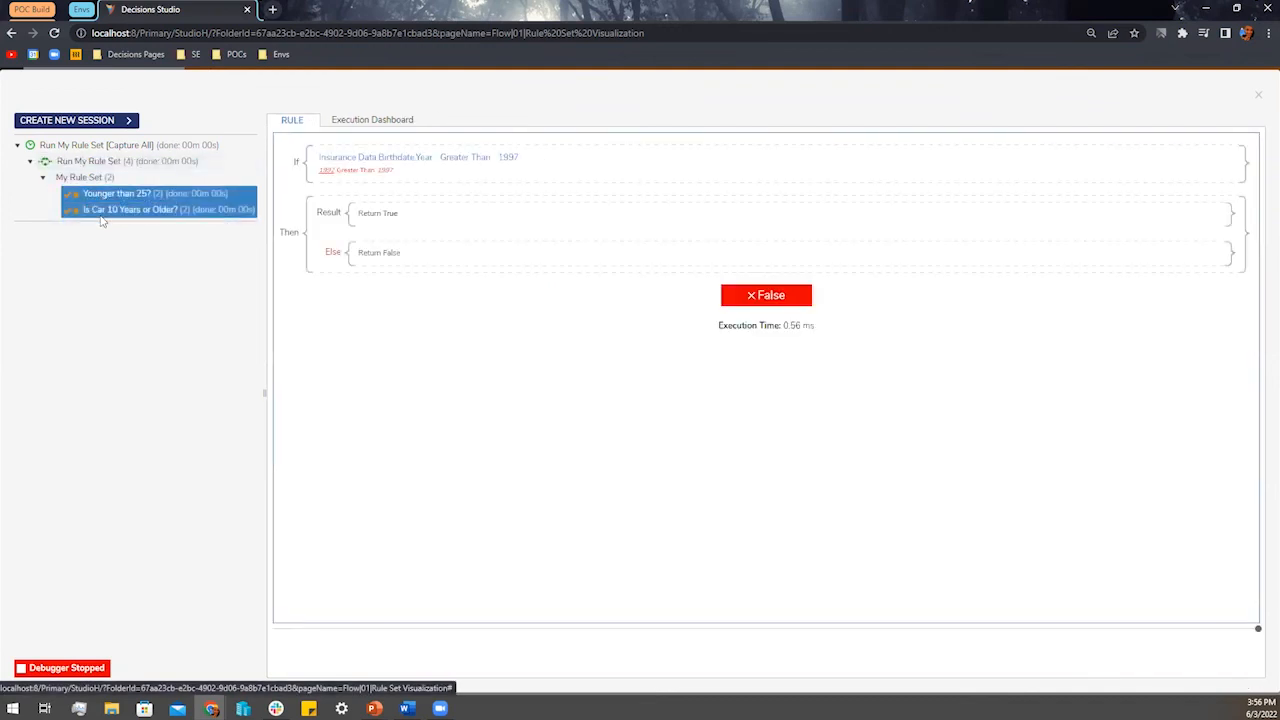
click(205, 210)
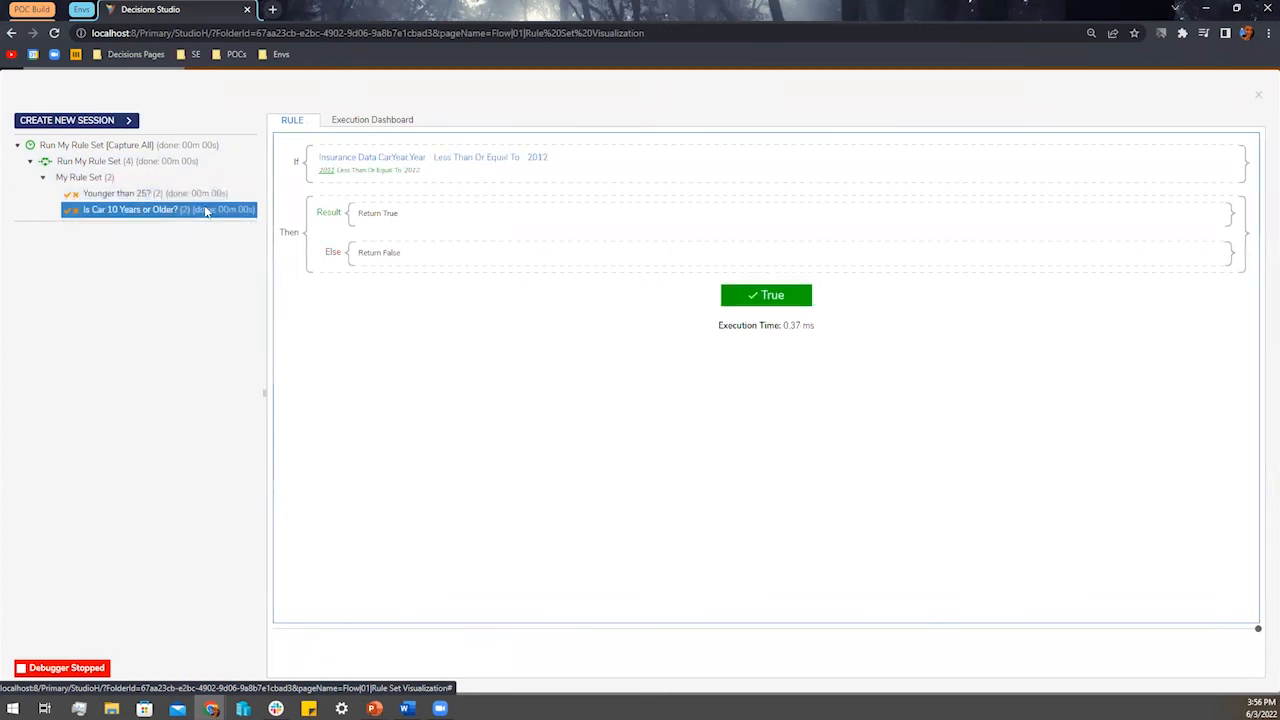
Examine each rule's RuleResult in the output data of the Run My Rule Set end step, then close the debugger.
click(133, 163)
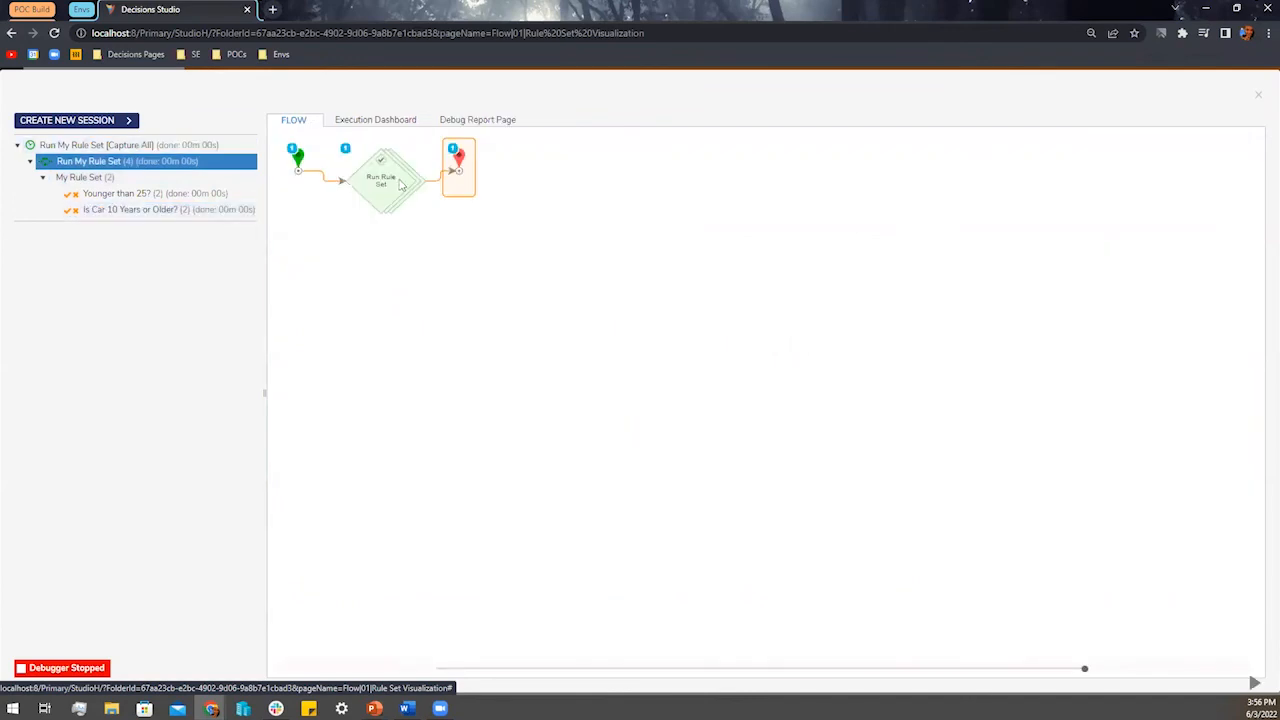
click(476, 200)
click(587, 228)
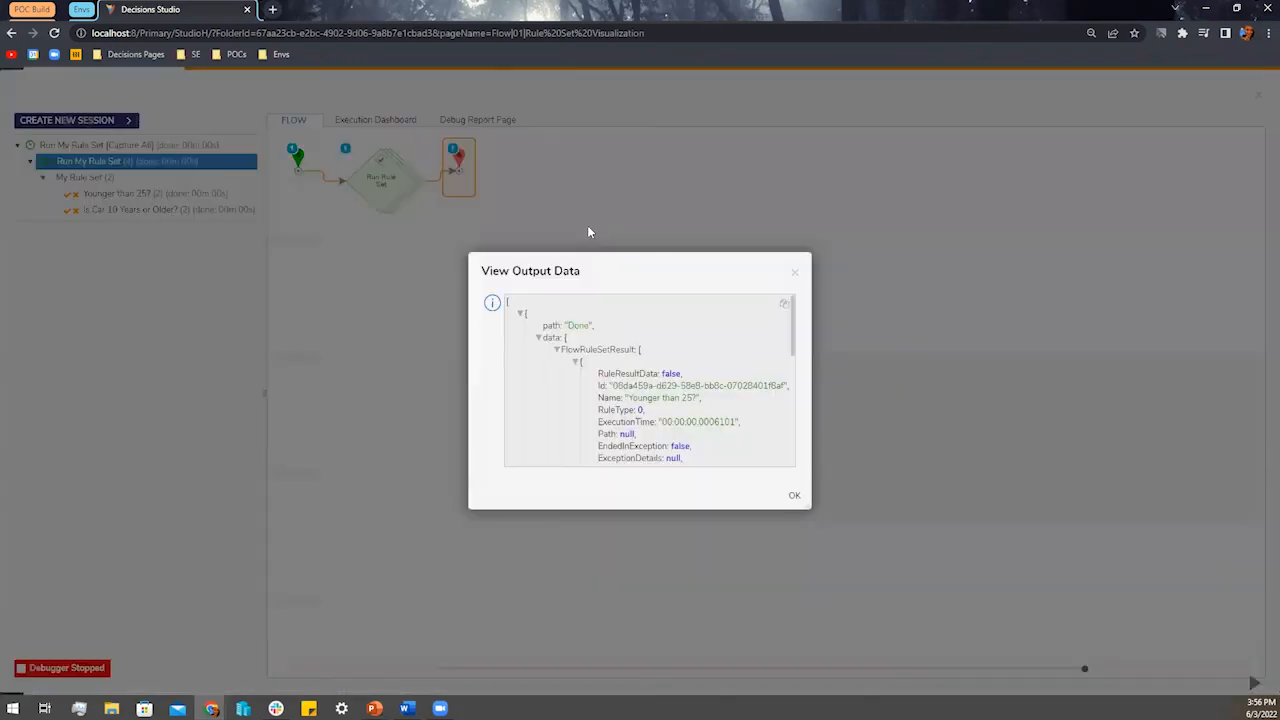
drag(808, 506, 1117, 673)
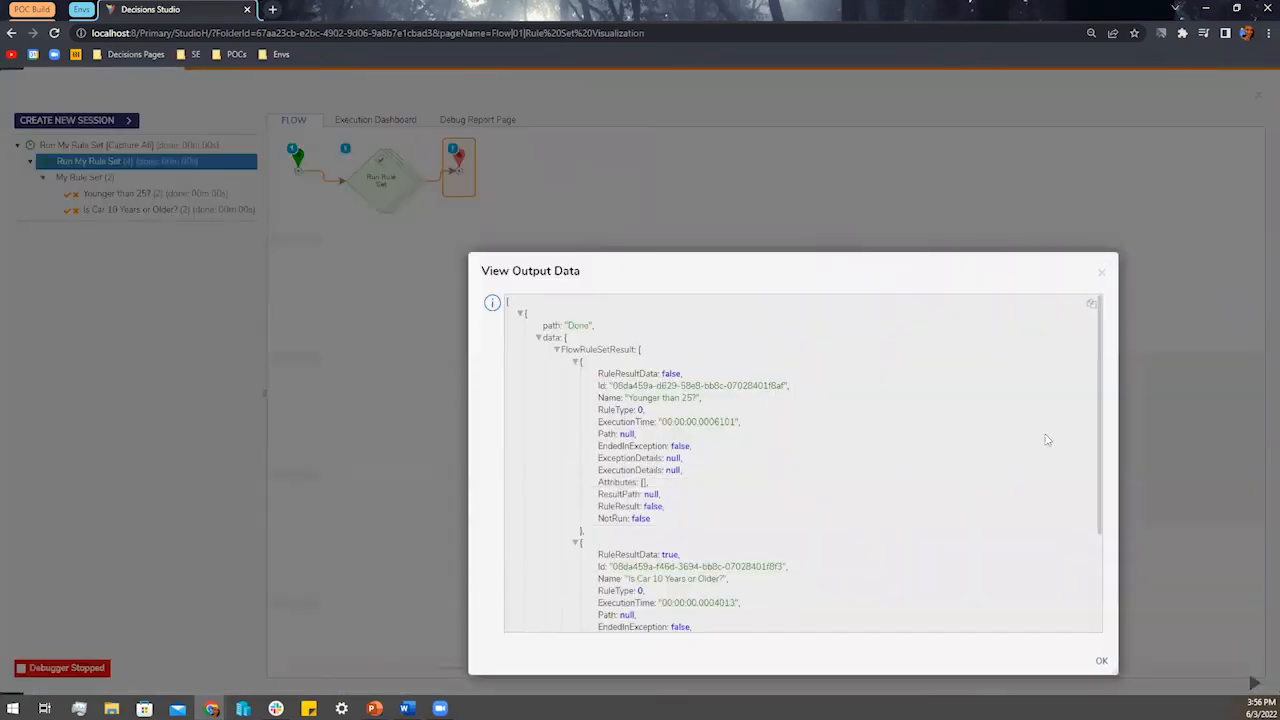
drag(1100, 414, 1094, 473)
drag(666, 425, 588, 432)
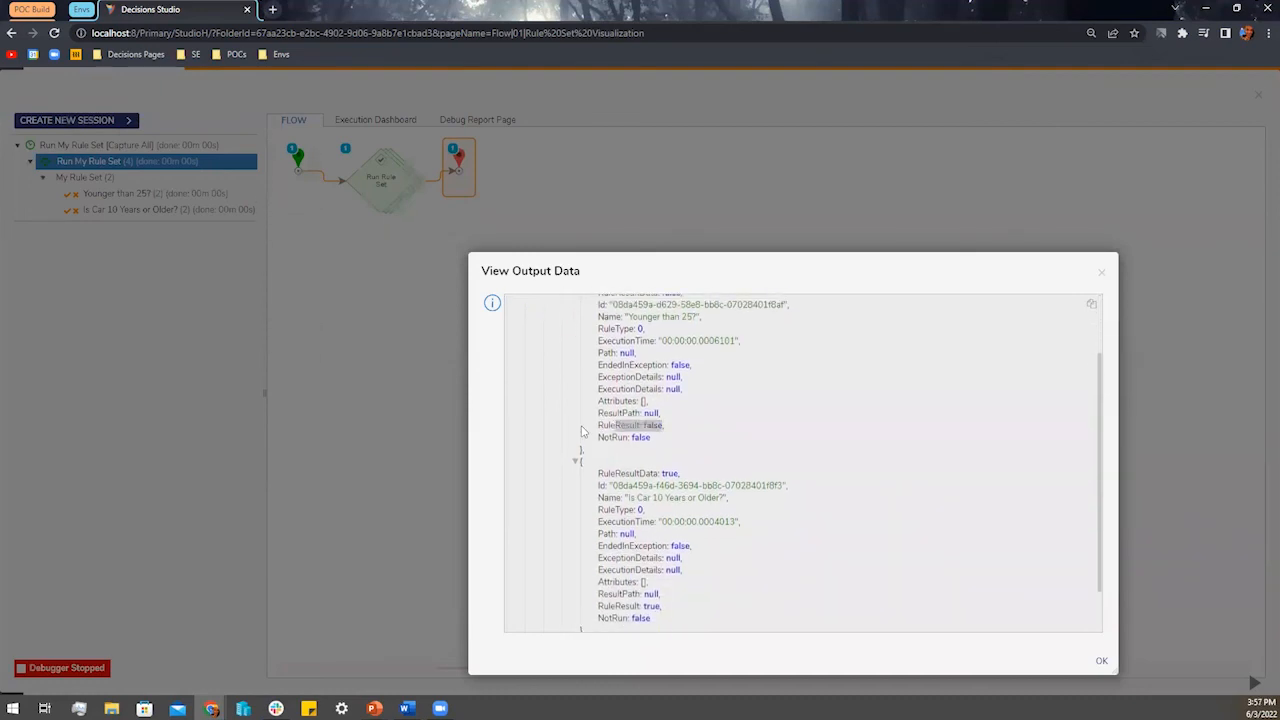
drag(664, 606, 596, 607)
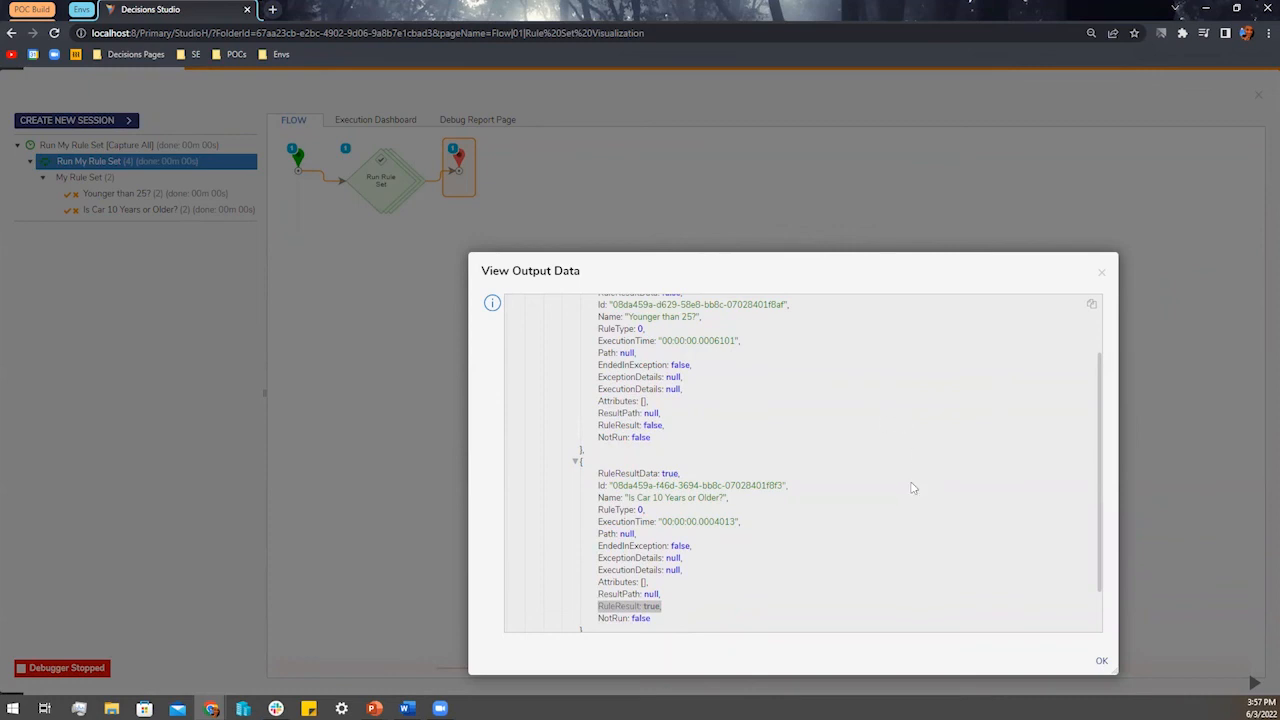
click(1100, 272)
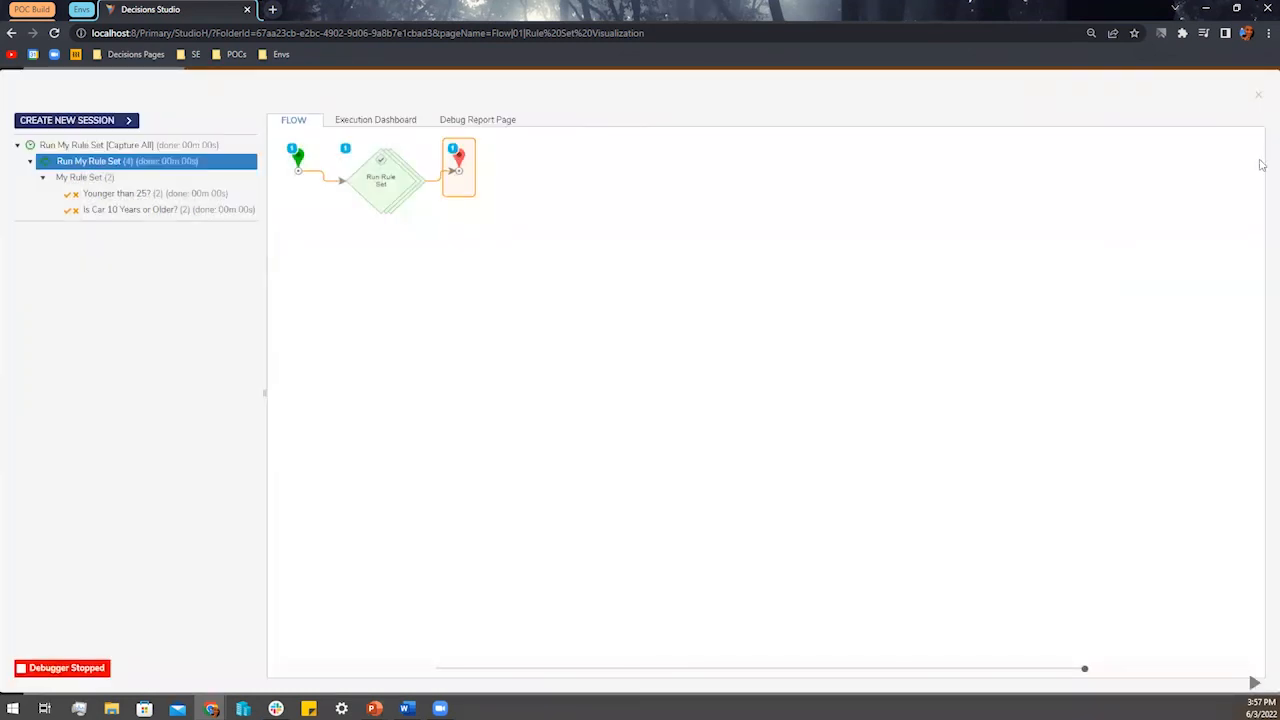
click(1258, 95)
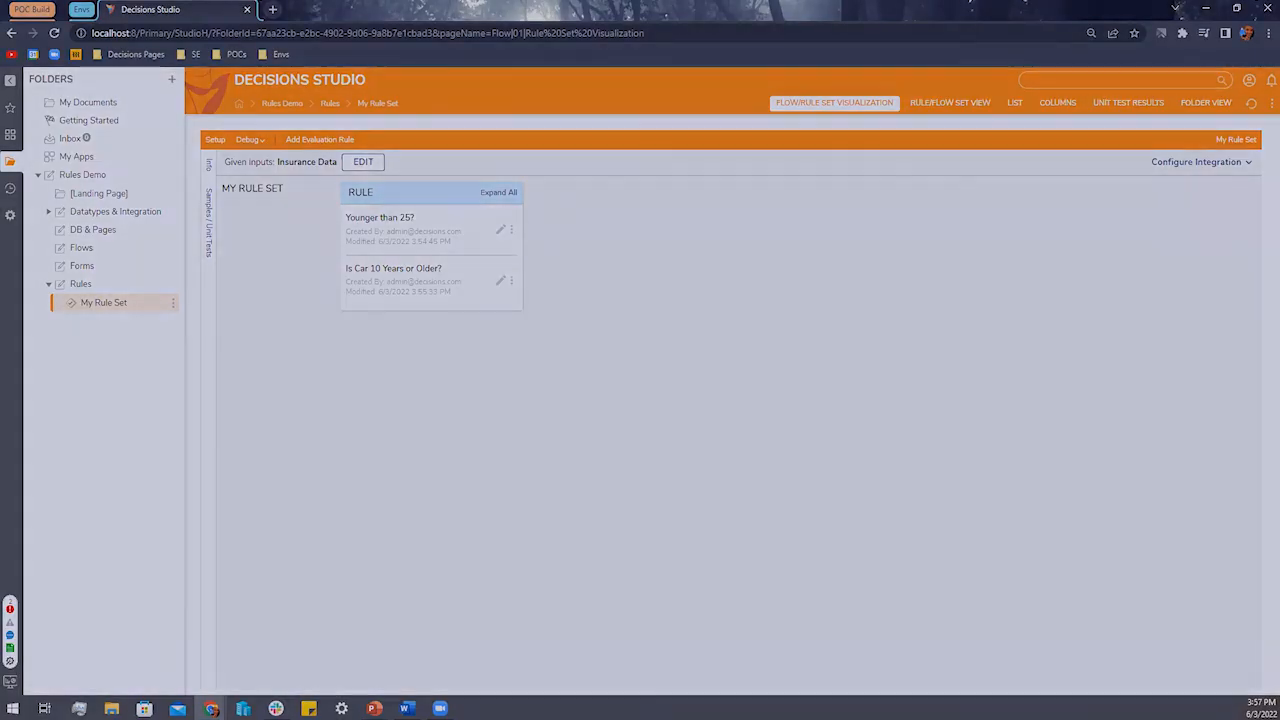